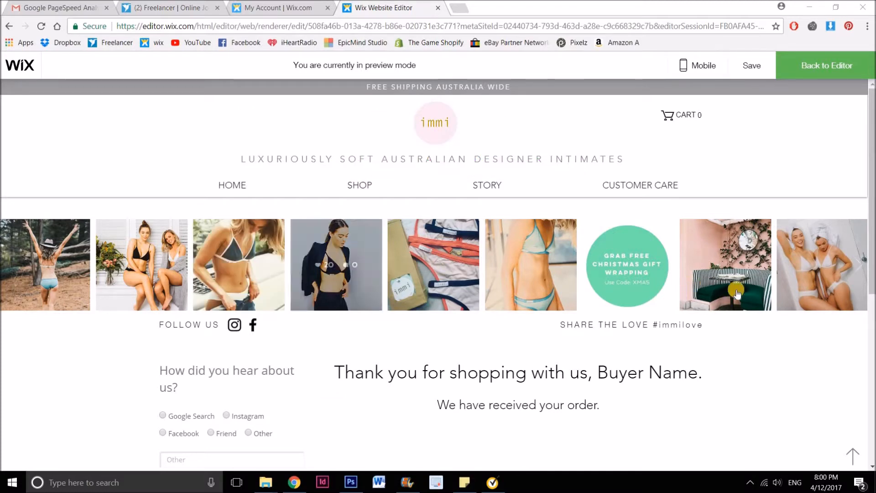
pyautogui.scroll(-2, 783, 379)
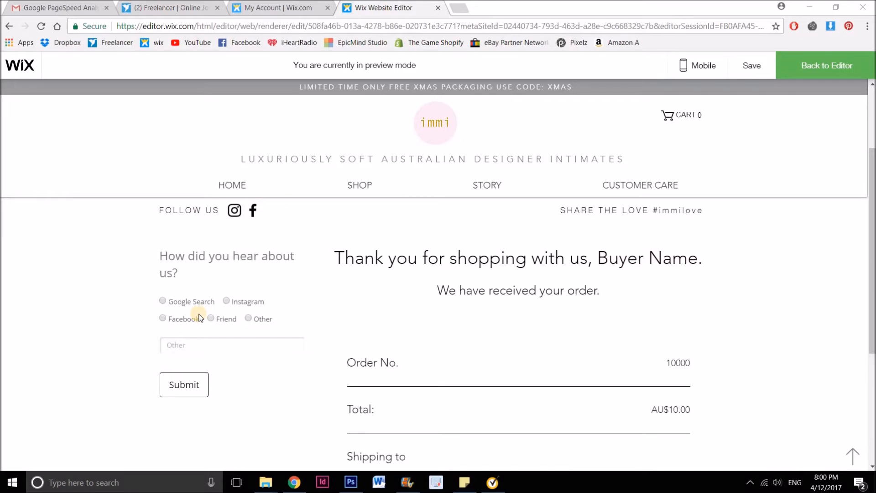
pyautogui.scroll(2, 763, 405)
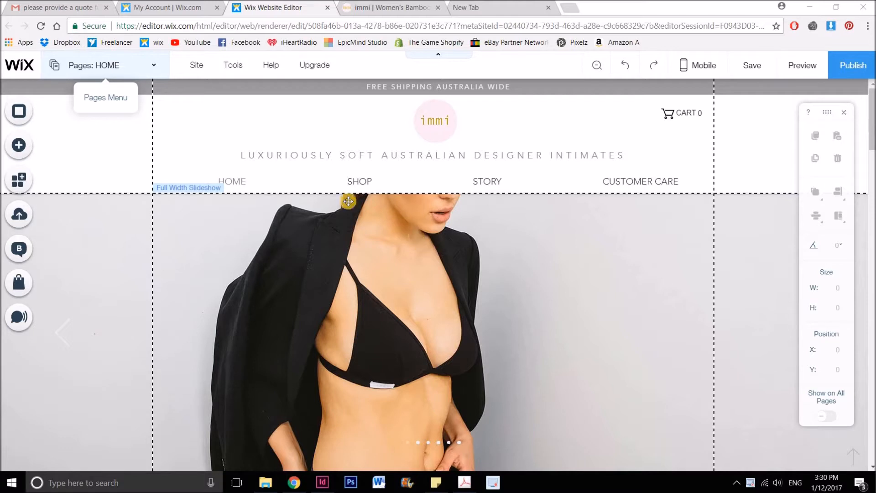
# Open the store's Thank You Page for editing from the store pages grouped under SHOP
pyautogui.click(120, 64)
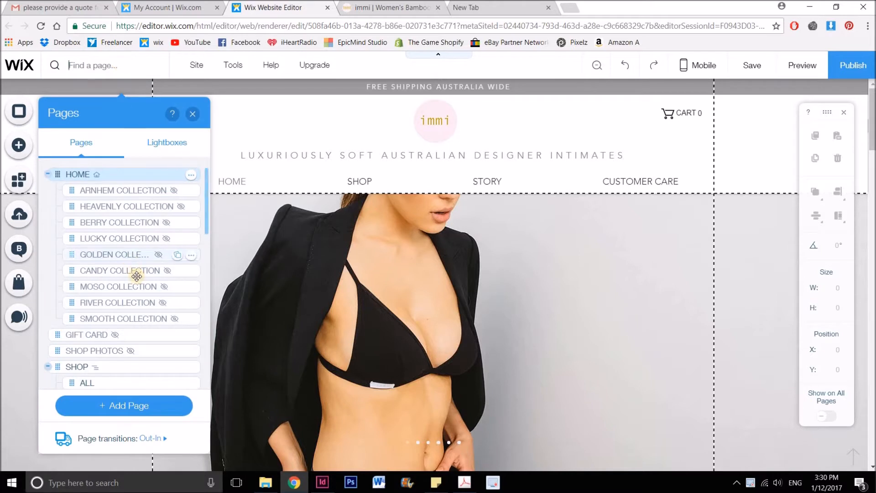
pyautogui.scroll(-3, 138, 278)
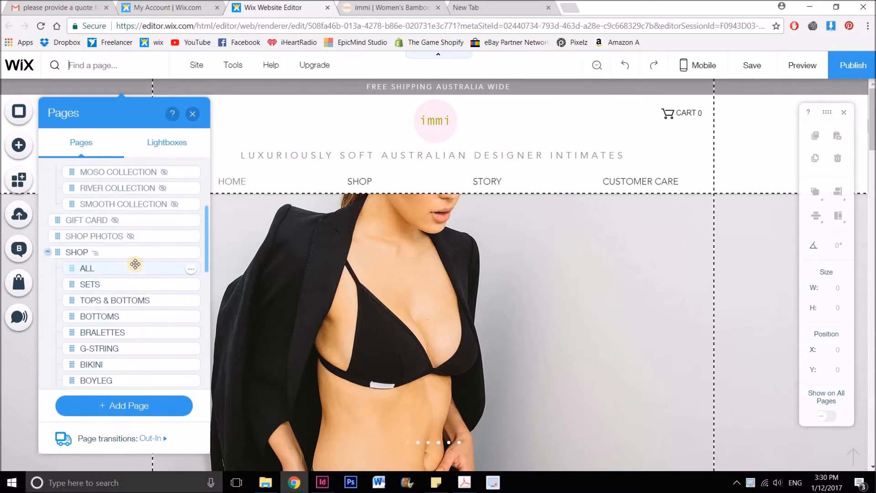
pyautogui.scroll(-3, 135, 274)
pyautogui.scroll(3, 135, 256)
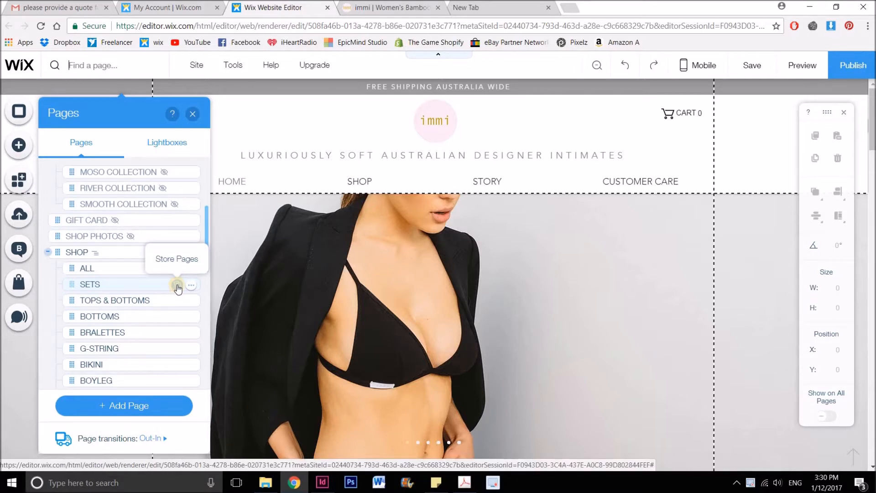
pyautogui.click(177, 287)
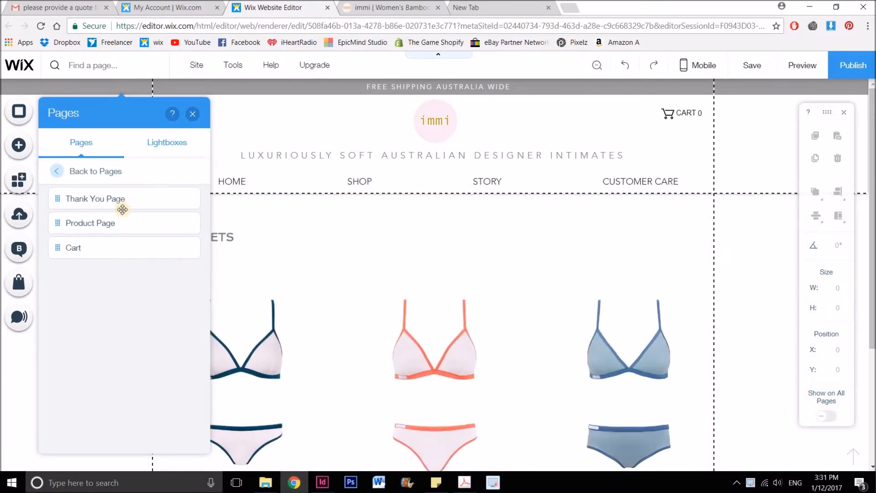
pyautogui.click(118, 198)
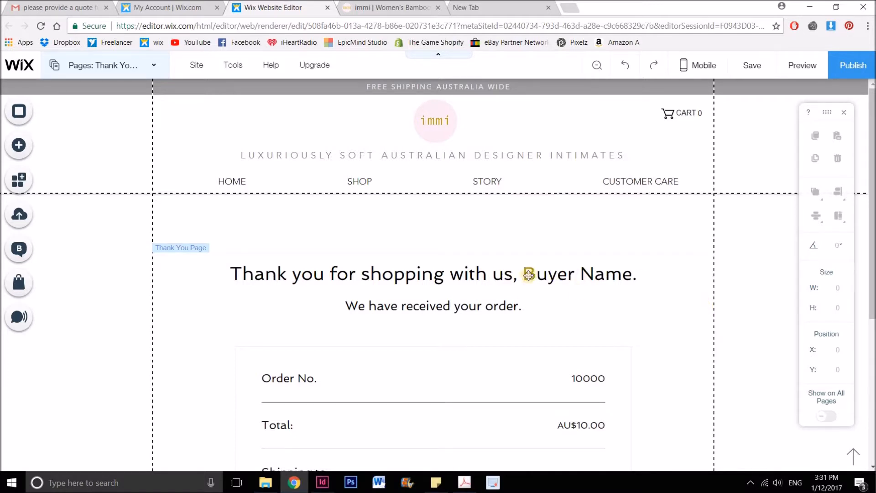
# Review the Thank You Page widget's text labels and its style and colour settings
pyautogui.scroll(-3, 574, 286)
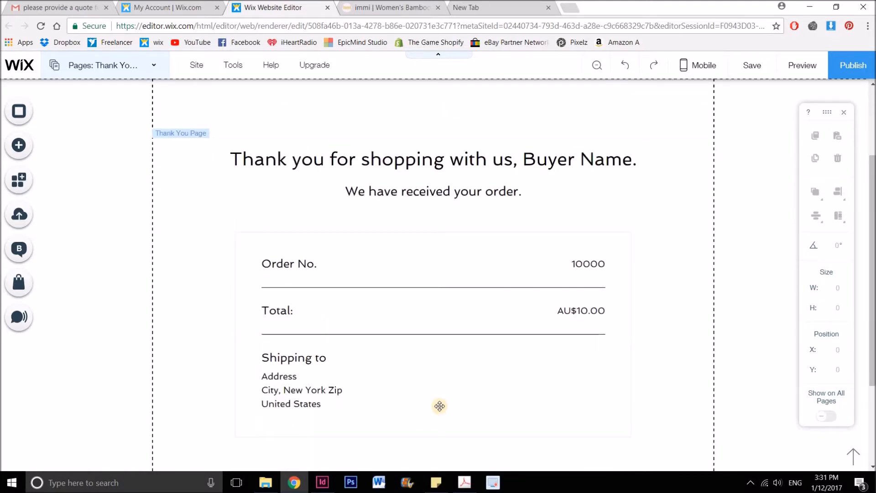
pyautogui.click(415, 199)
pyautogui.click(472, 179)
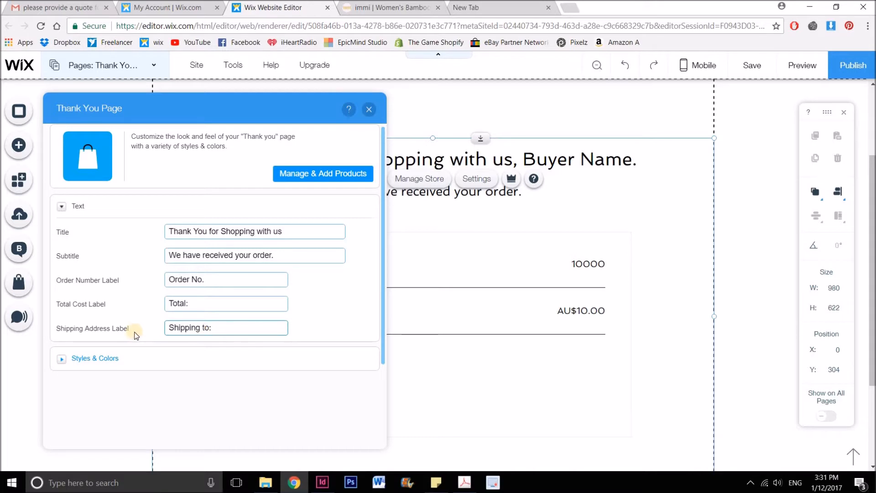
pyautogui.click(109, 358)
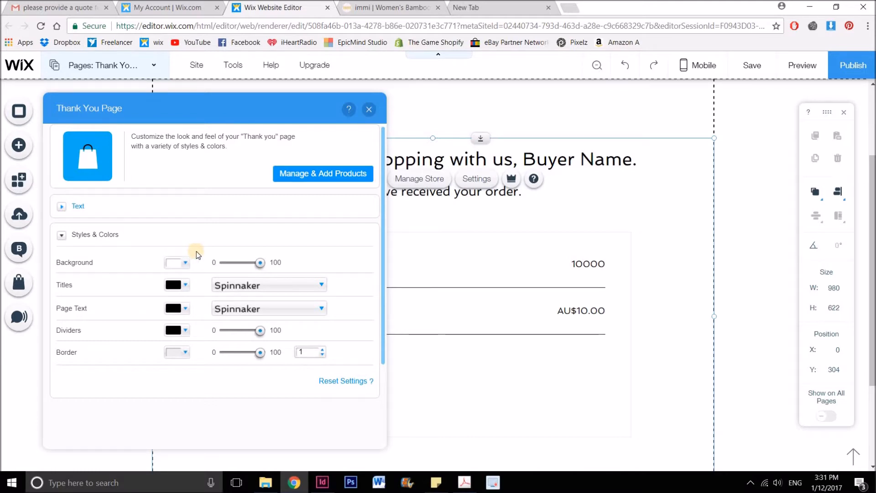
pyautogui.click(369, 109)
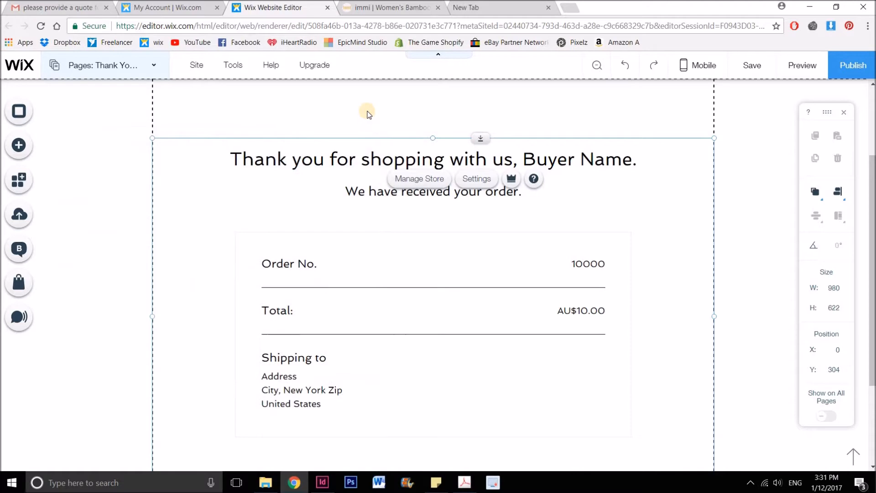
# Shift the Thank You Page content down to leave empty space beneath the header's navigation
pyautogui.scroll(3, 483, 202)
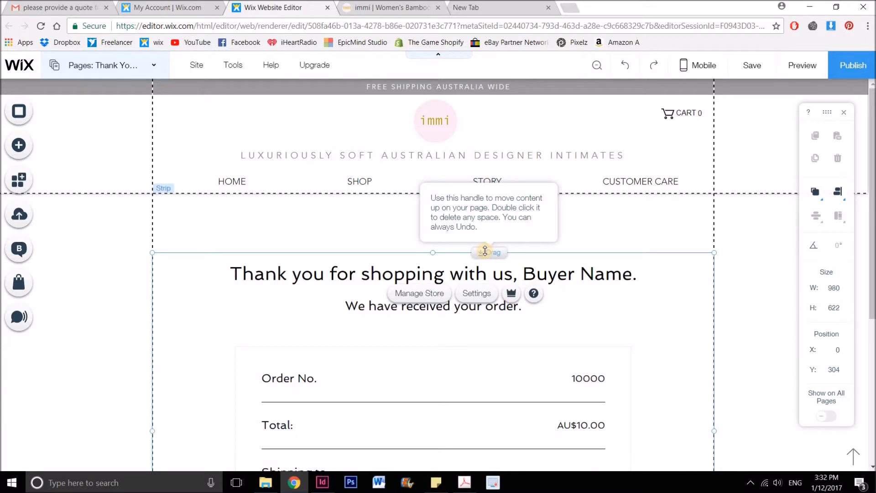
pyautogui.moveTo(487, 252); pyautogui.dragTo(492, 383)
pyautogui.click(455, 218)
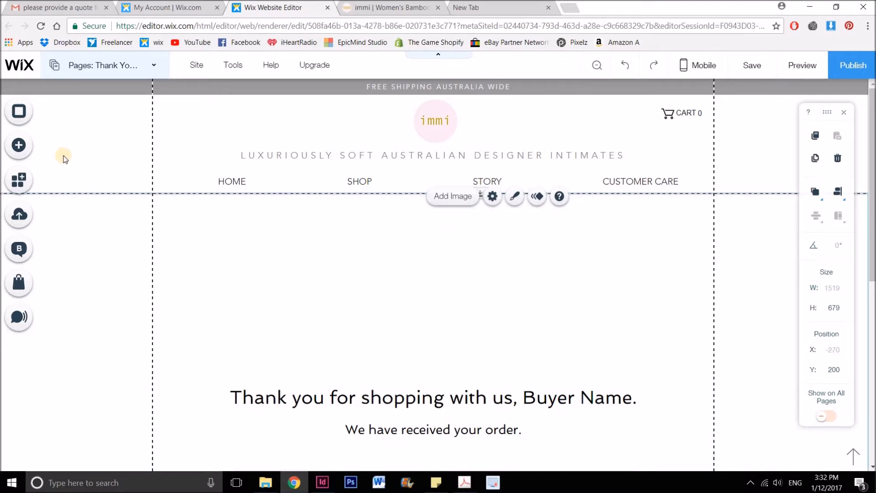
# Add a social bar with round black icons to the empty space above the thank-you message
pyautogui.click(21, 147)
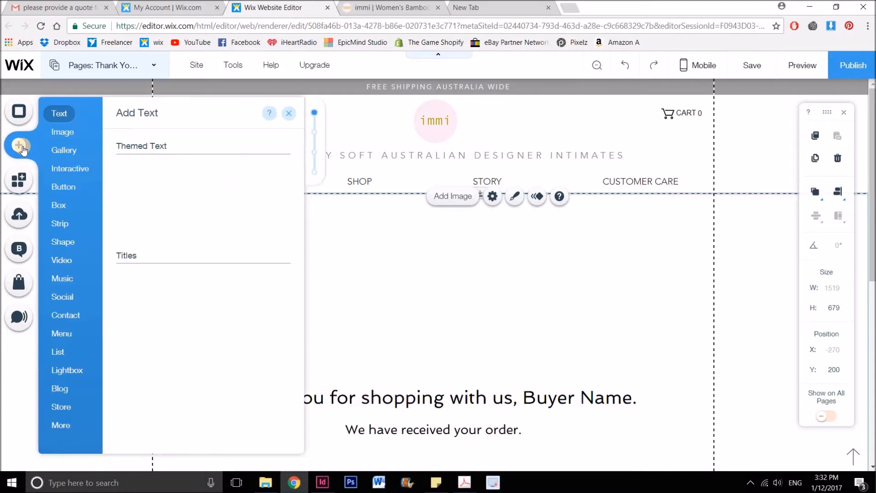
pyautogui.click(75, 295)
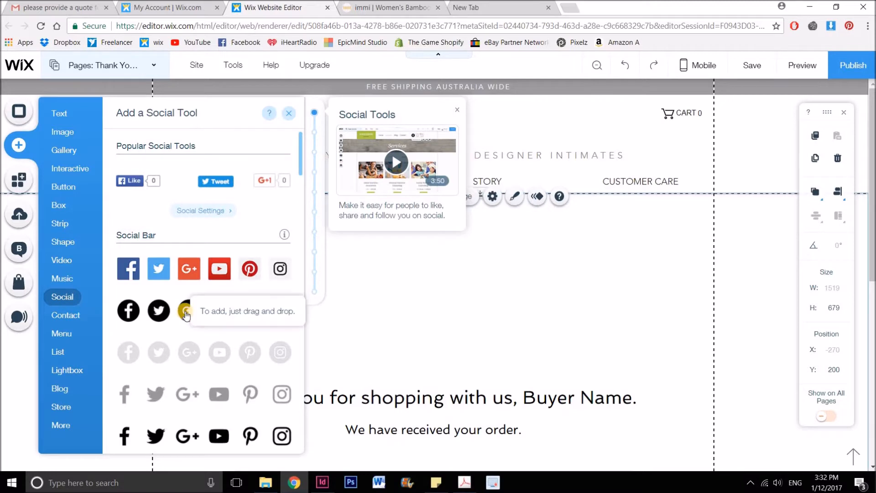
pyautogui.moveTo(187, 313); pyautogui.dragTo(414, 249)
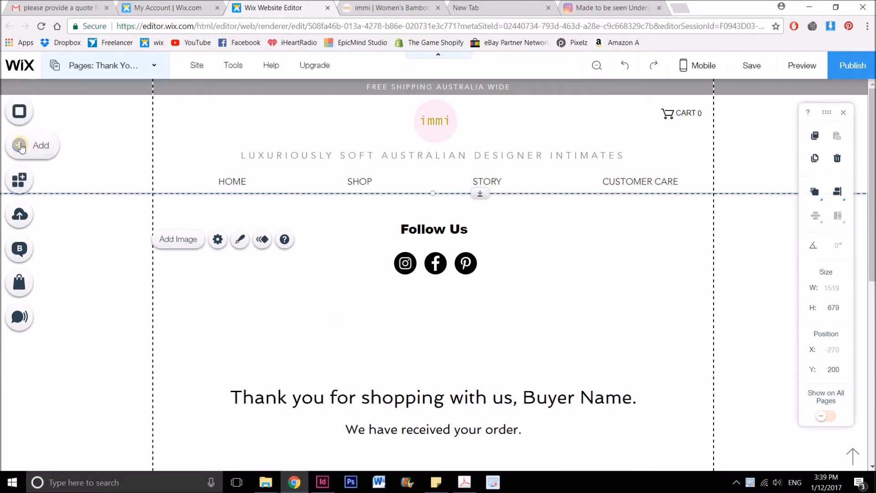
# Add the Instagram Feed app to the Thank You Page from the related social apps
pyautogui.click(21, 146)
pyautogui.click(69, 296)
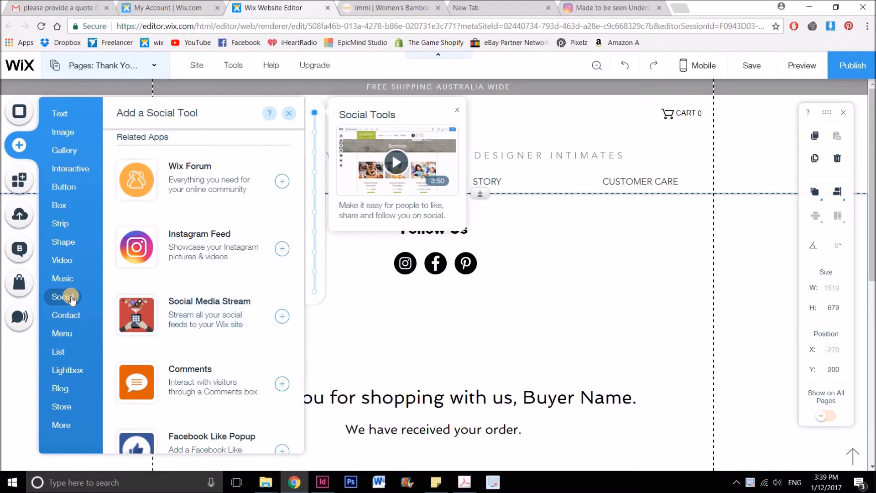
pyautogui.scroll(10, 178, 254)
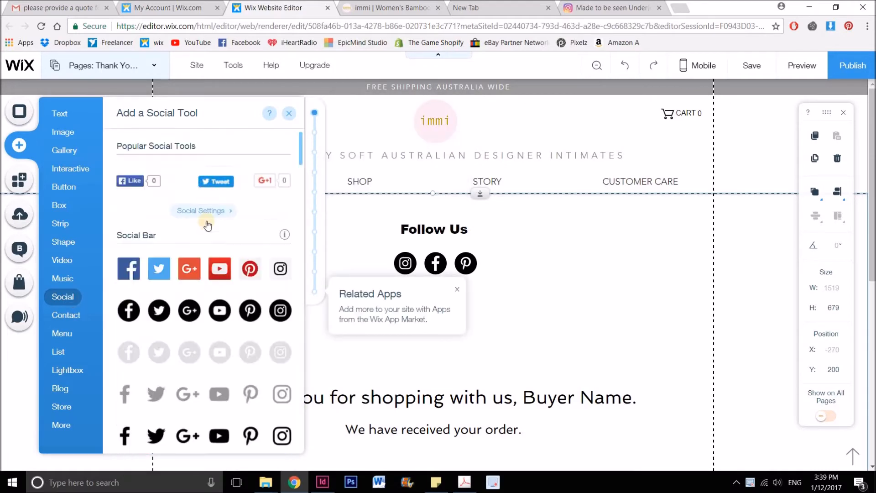
pyautogui.scroll(-10, 216, 276)
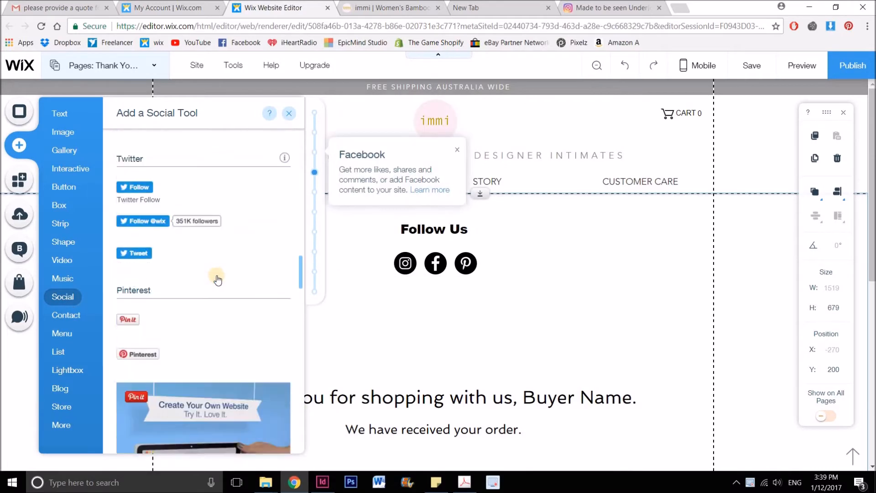
pyautogui.scroll(-10, 218, 279)
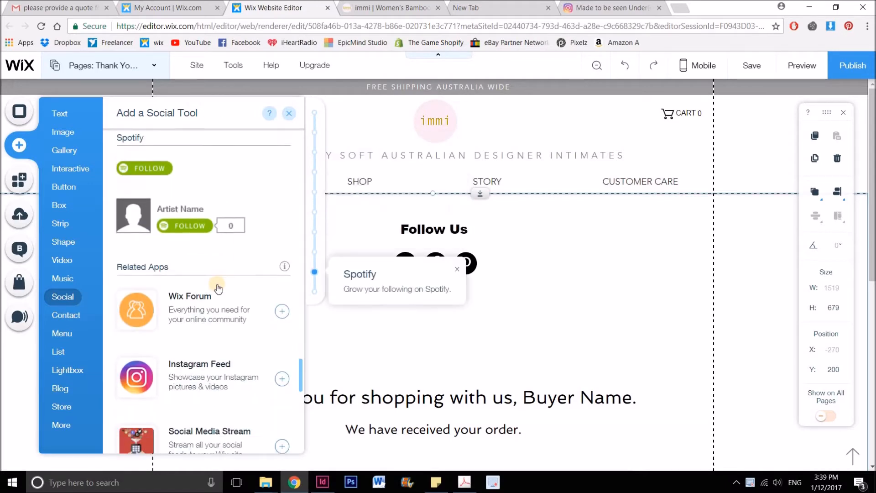
pyautogui.scroll(-3, 218, 287)
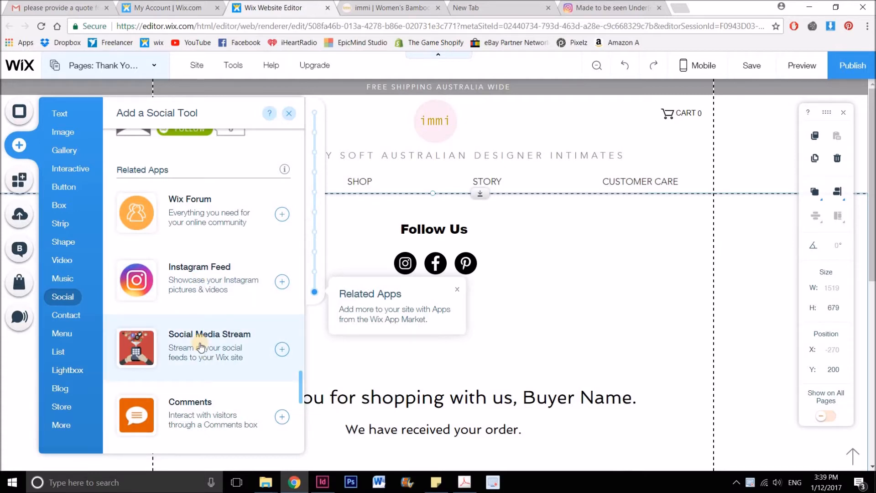
pyautogui.click(202, 273)
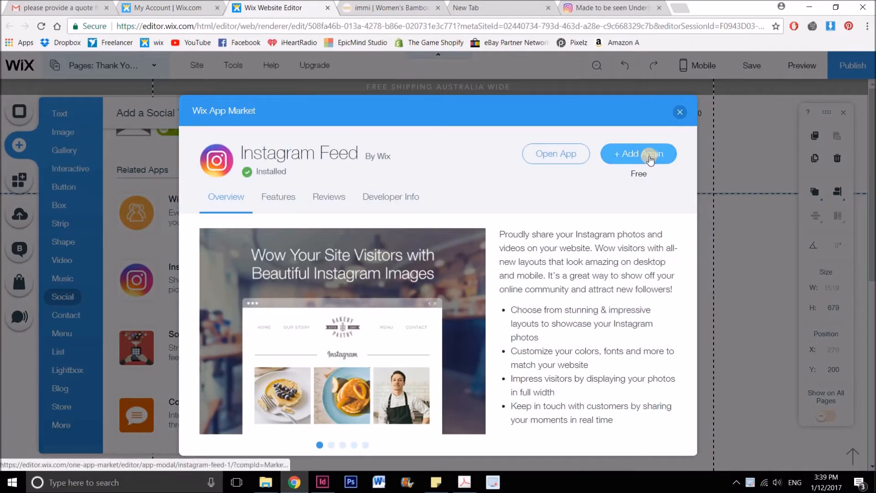
pyautogui.click(650, 155)
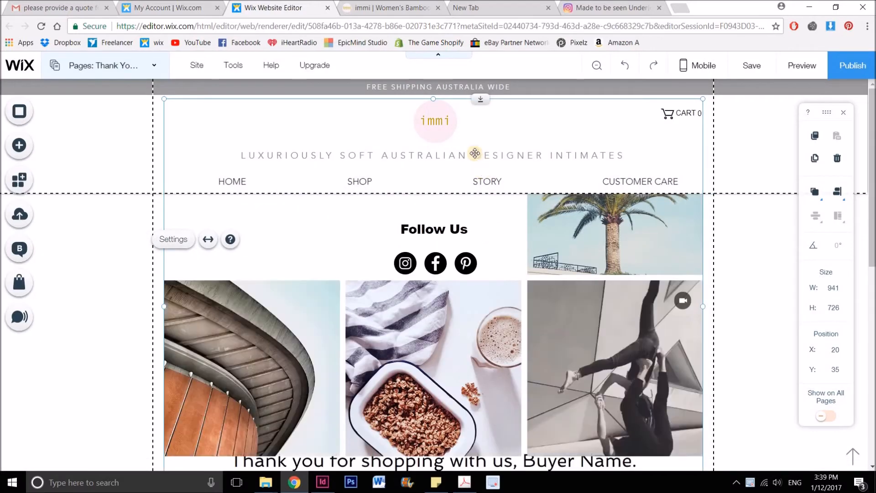
# Move the Instagram feed below the Follow Us icons, to about X 12 and Y 372
pyautogui.click(465, 188)
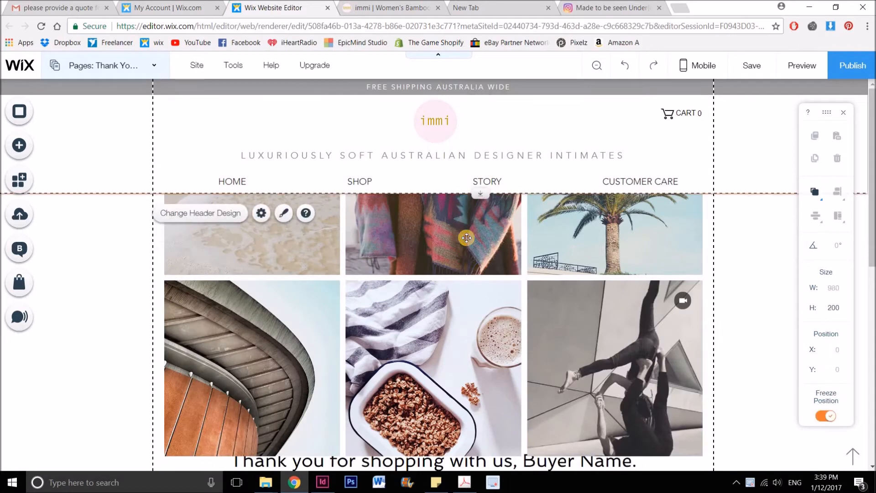
pyautogui.click(497, 274)
pyautogui.moveTo(499, 356); pyautogui.dragTo(490, 431)
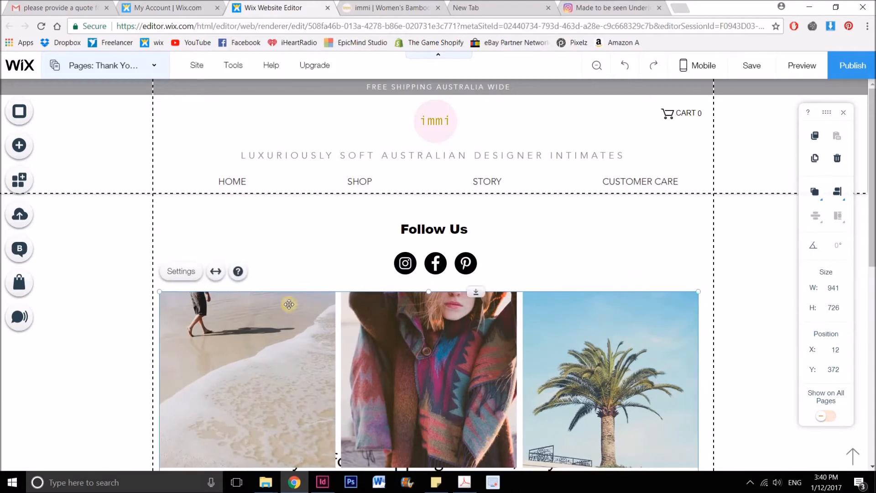
# Try to shorten the Instagram feed to a height of about 519 and move the order summary down
pyautogui.click(189, 272)
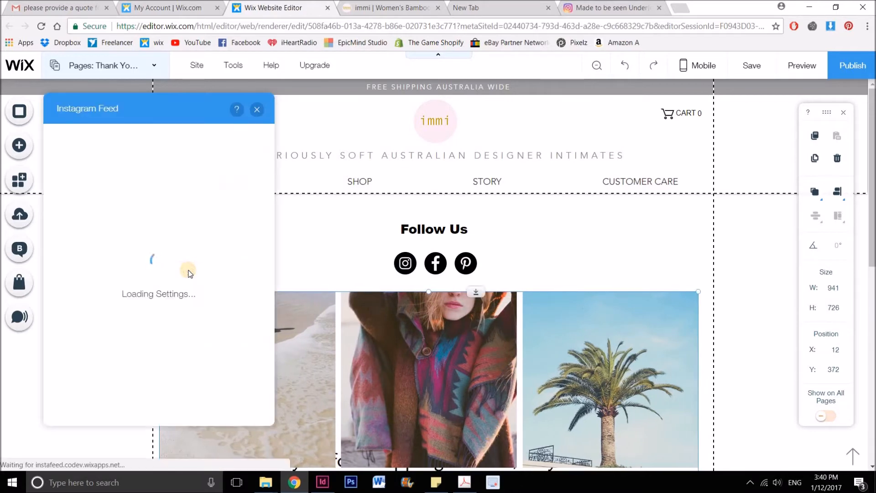
pyautogui.scroll(-8, 484, 329)
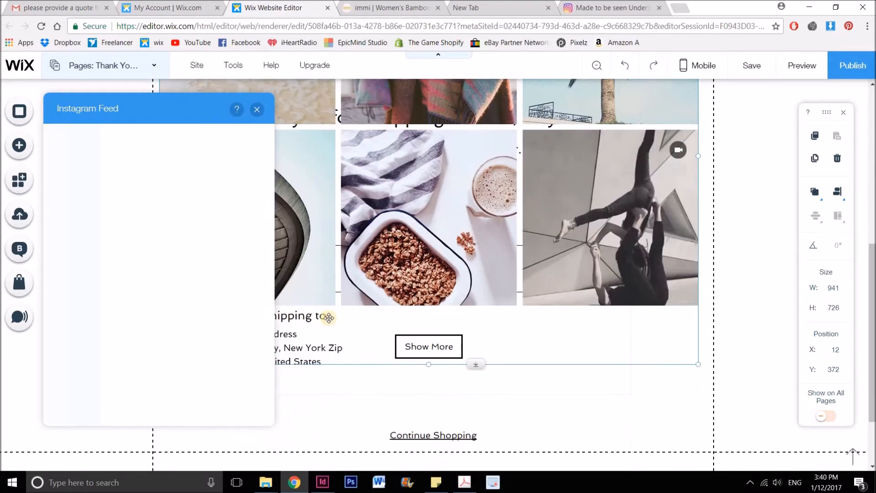
pyautogui.moveTo(479, 276); pyautogui.dragTo(477, 130)
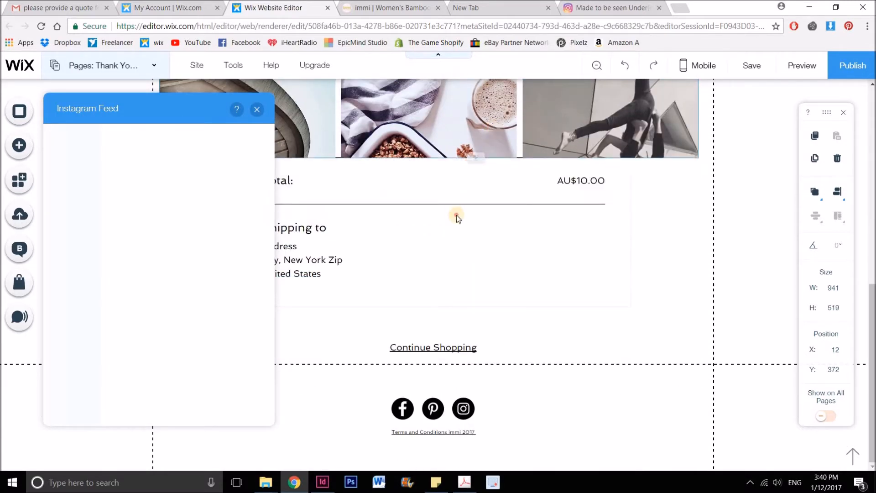
pyautogui.click(453, 187)
pyautogui.moveTo(426, 199); pyautogui.dragTo(458, 283)
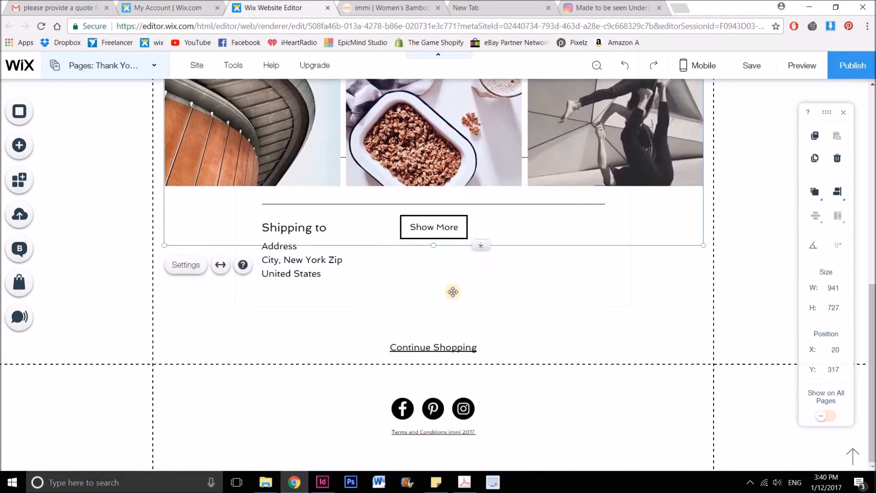
# Move the thank-you message and order summary down so they sit below the Instagram feed
pyautogui.click(403, 286)
pyautogui.moveTo(404, 286); pyautogui.dragTo(410, 466)
pyautogui.click(505, 136)
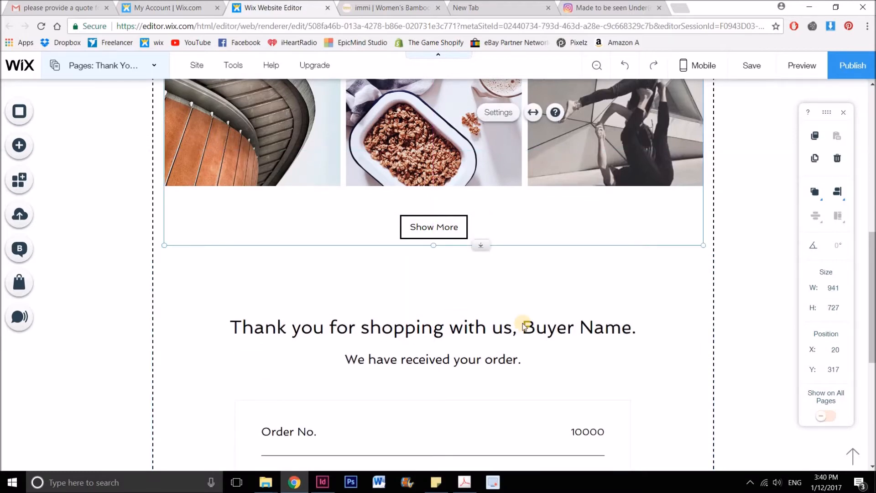
# Open the Instagram feed's settings and try to connect an Instagram account
pyautogui.scroll(6, 500, 310)
pyautogui.click(421, 248)
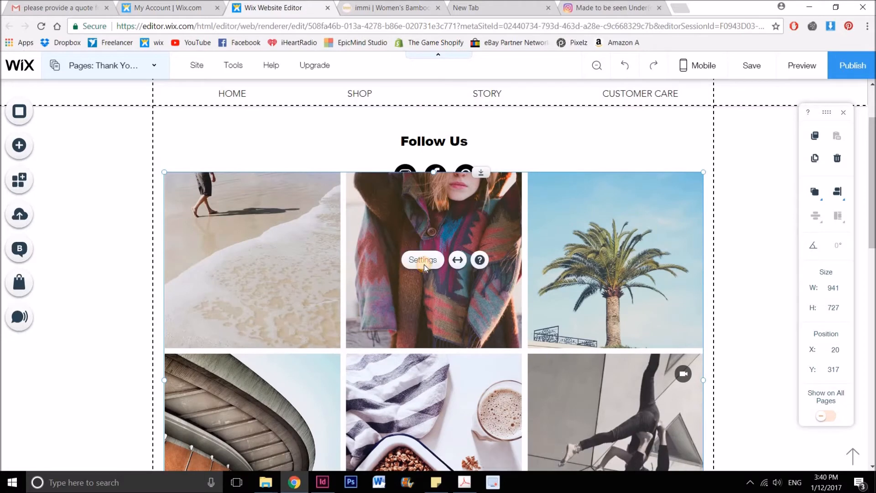
pyautogui.click(423, 265)
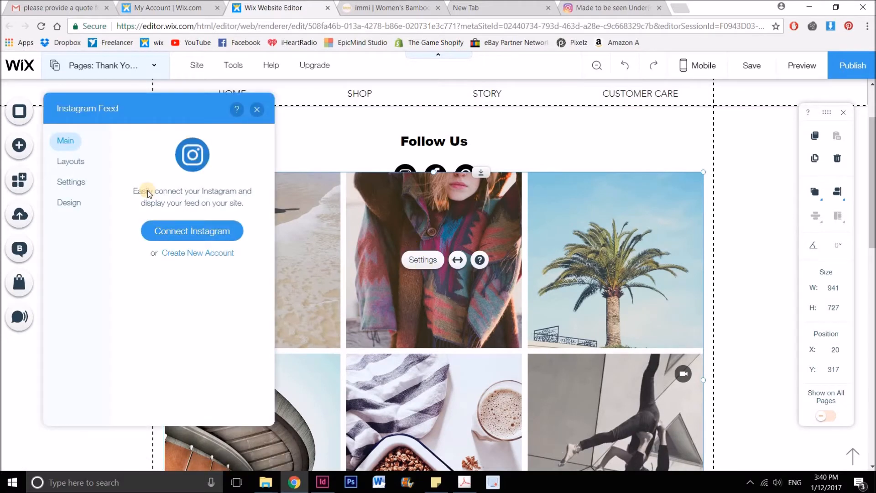
pyautogui.click(192, 232)
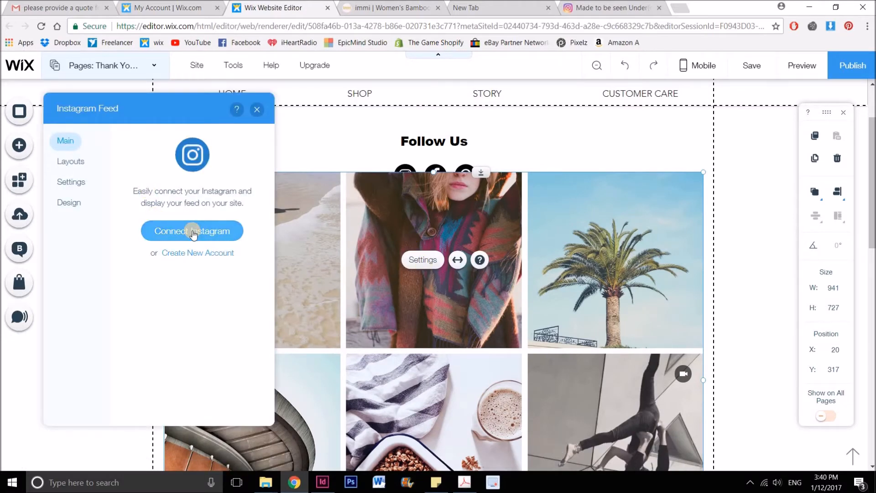
pyautogui.click(211, 233)
# Switch the Instagram feed's desktop layout to Slider
pyautogui.click(73, 161)
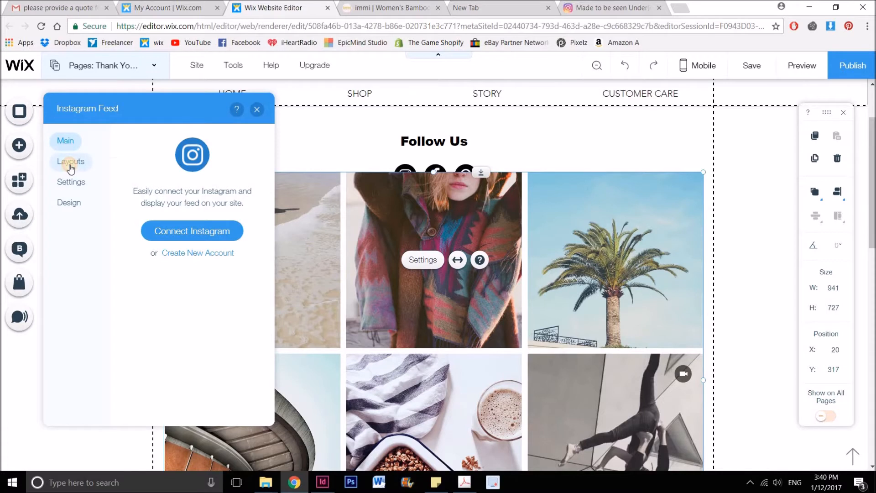
pyautogui.click(149, 139)
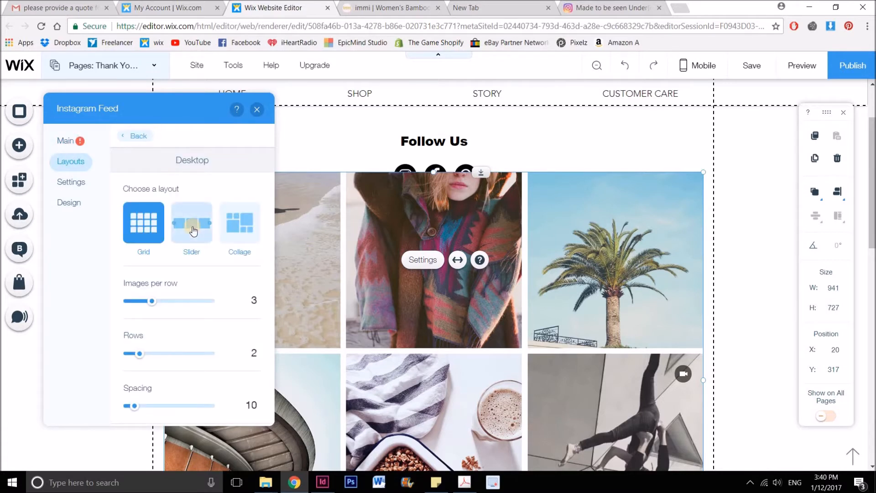
pyautogui.click(193, 228)
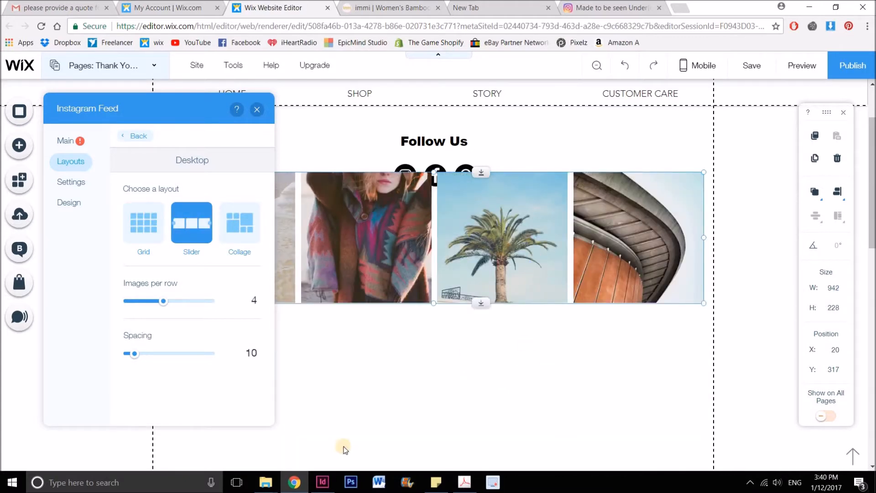
# Move the Instagram feed down to Y 376 so it sits clear of the Follow Us icons
pyautogui.scroll(-5, 491, 321)
pyautogui.scroll(5, 491, 320)
pyautogui.moveTo(495, 280); pyautogui.dragTo(494, 310)
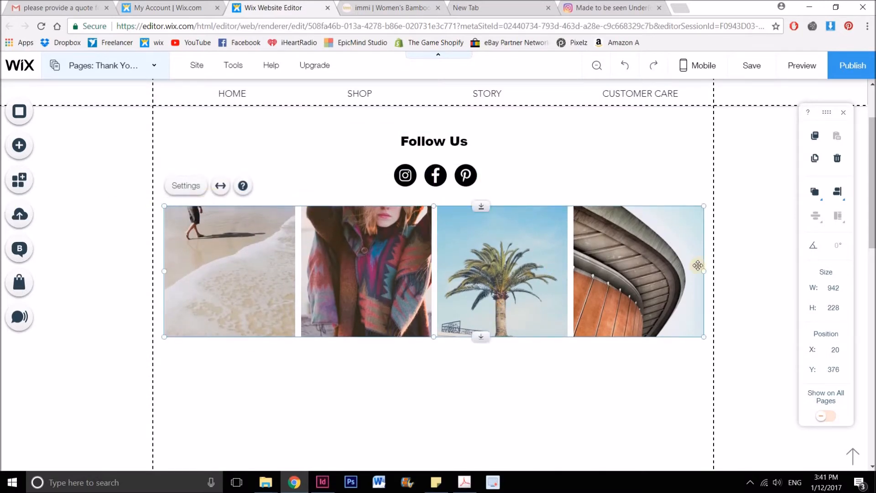
# Stretch the Instagram feed to the full width of the page
pyautogui.click(220, 186)
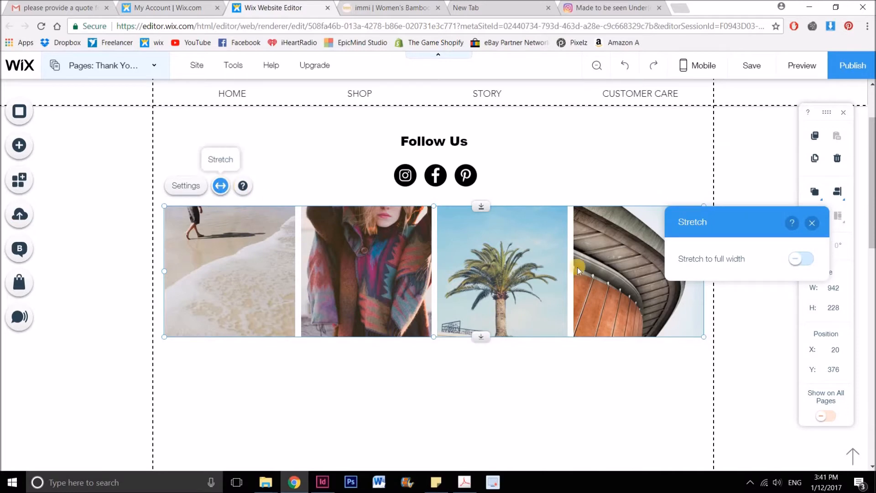
pyautogui.click(799, 259)
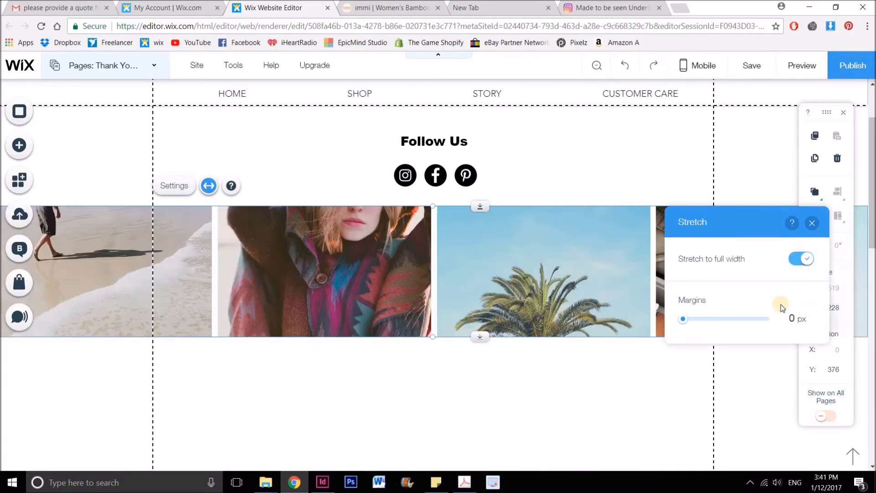
pyautogui.moveTo(486, 400); pyautogui.dragTo(525, 326)
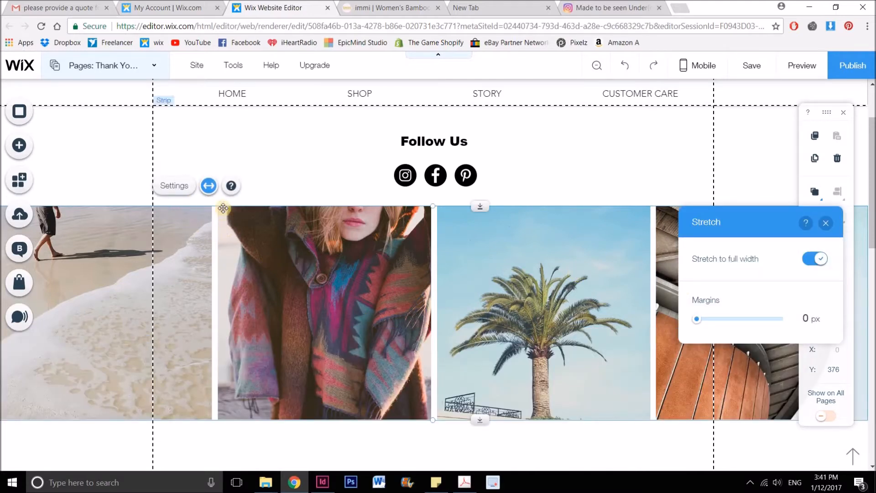
# Set the Instagram feed's desktop slider to 6 images per row
pyautogui.click(175, 186)
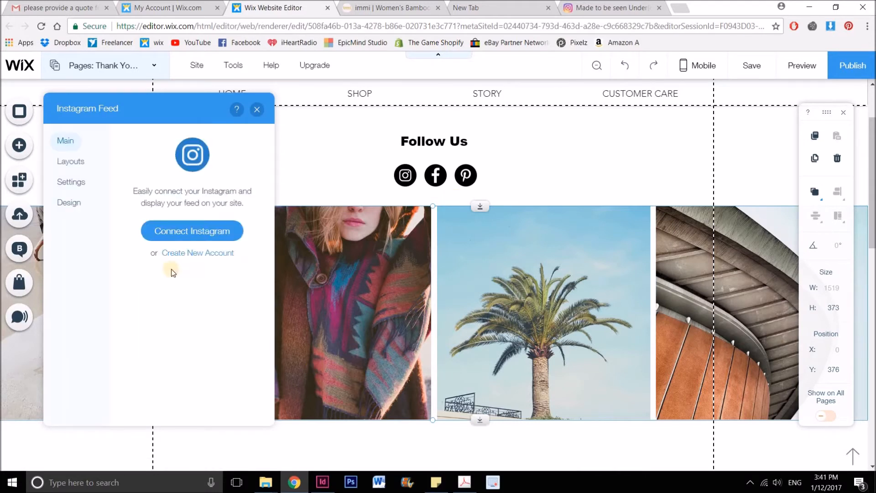
pyautogui.click(69, 162)
pyautogui.click(182, 142)
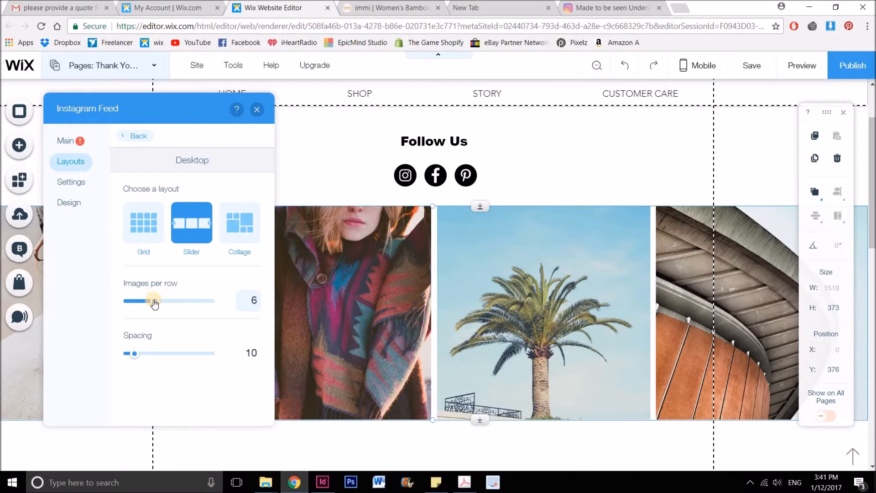
pyautogui.moveTo(154, 304); pyautogui.dragTo(155, 301)
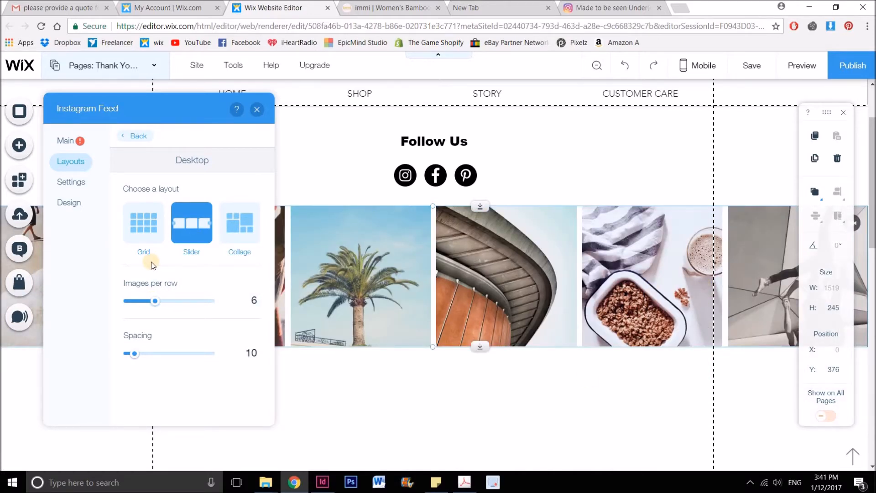
# Review the Instagram feed's hover and pop-up display settings and its pop-up theme choices
pyautogui.click(73, 182)
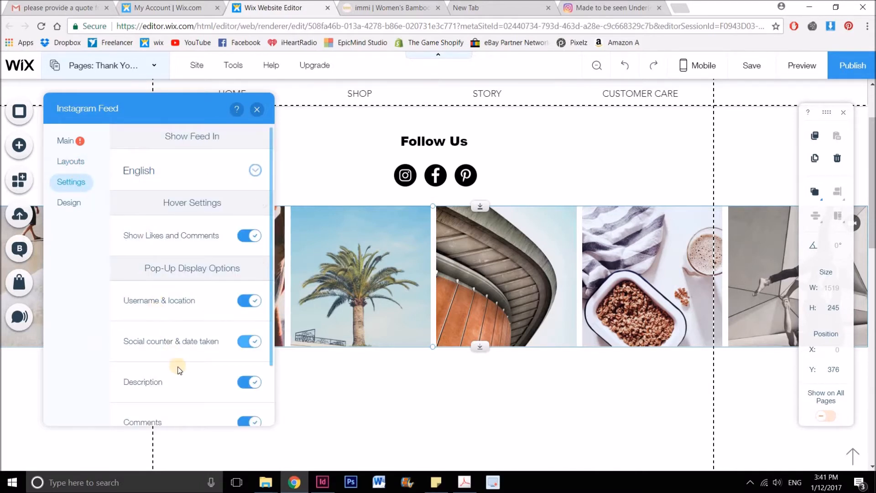
pyautogui.scroll(-2, 172, 399)
pyautogui.scroll(2, 116, 243)
pyautogui.click(64, 204)
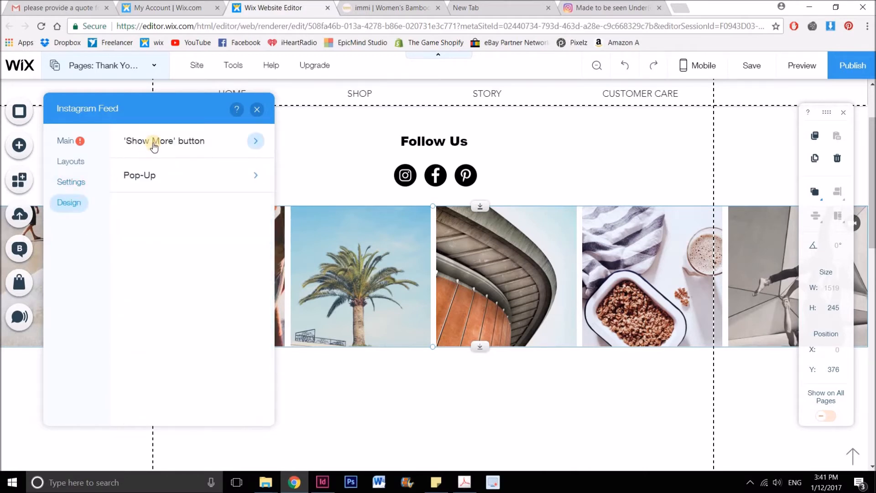
pyautogui.click(142, 176)
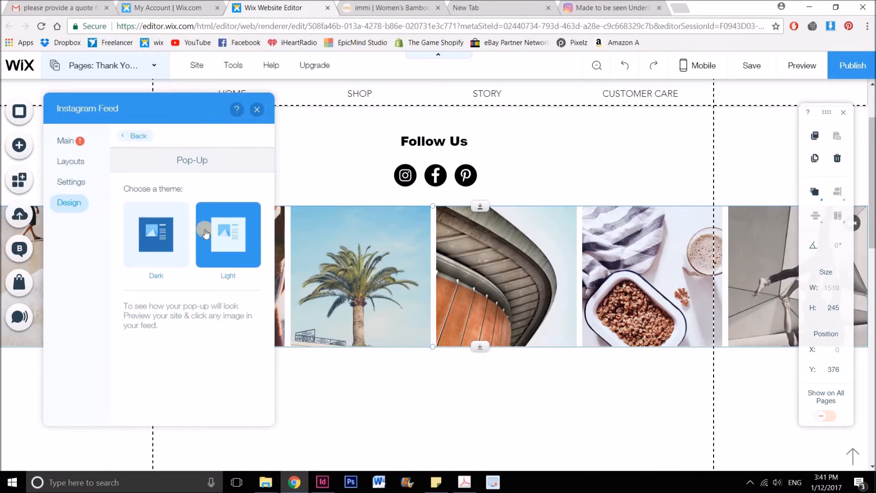
pyautogui.click(66, 142)
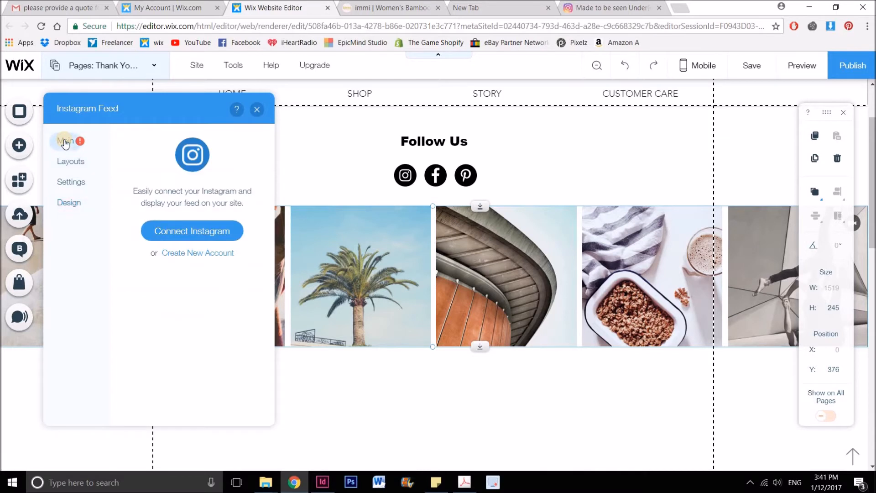
# Set the Instagram feed's mobile layout to Slider and leave its settings
pyautogui.click(70, 166)
pyautogui.click(140, 178)
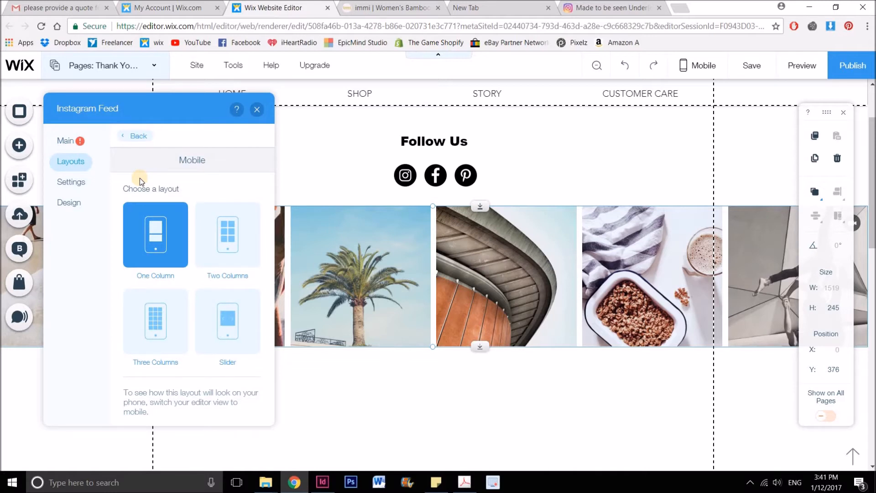
pyautogui.click(233, 329)
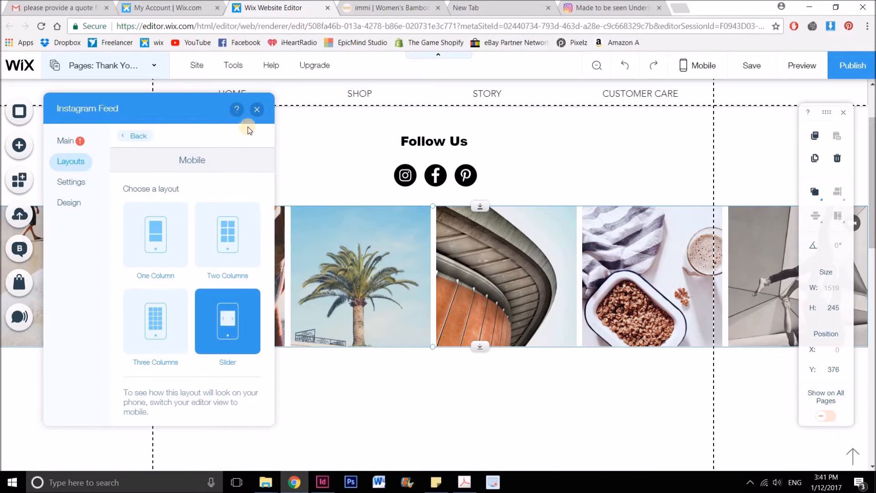
pyautogui.click(406, 232)
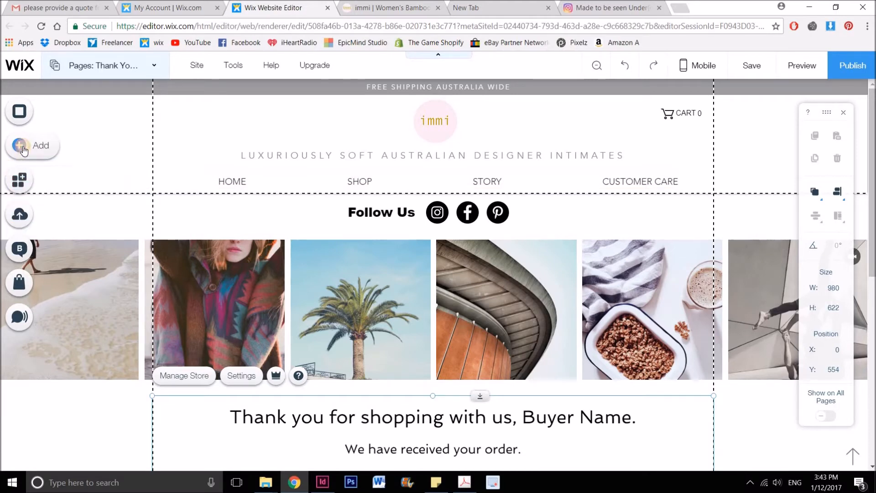
# Add the Facebook Like Popup app from the related social apps to the site and open its settings
pyautogui.click(24, 151)
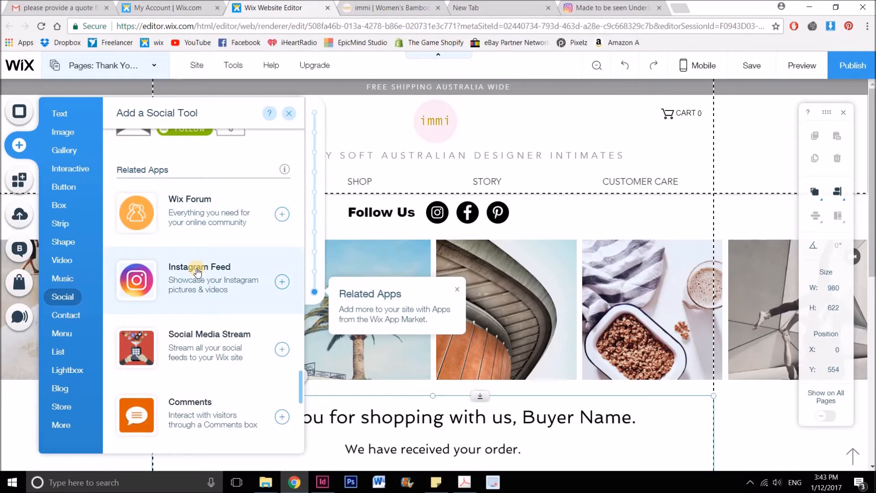
pyautogui.scroll(-5, 195, 267)
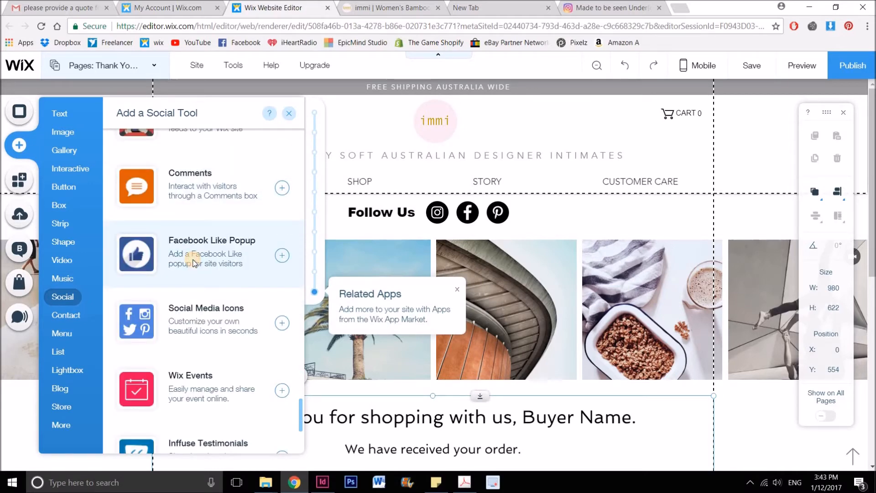
pyautogui.click(194, 264)
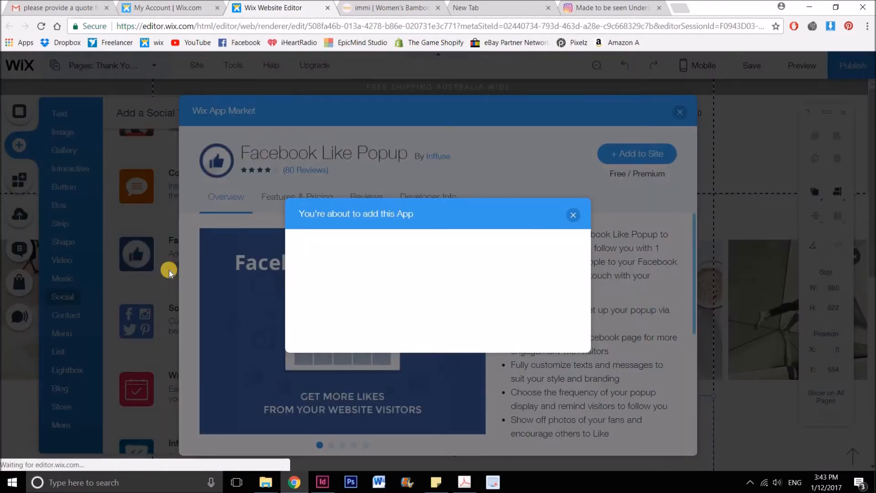
pyautogui.click(543, 304)
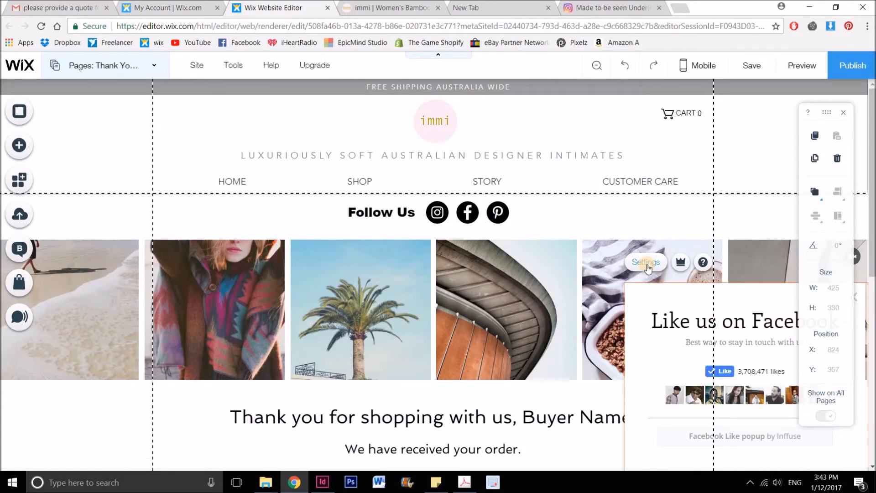
pyautogui.click(646, 262)
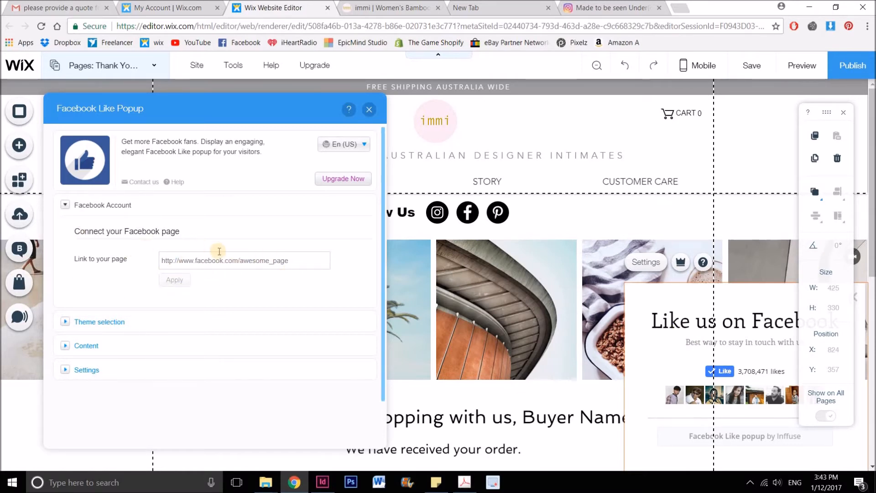
# Open the immi intimates Facebook page in a new browser tab and highlight the page name in its web address
pyautogui.click(680, 10)
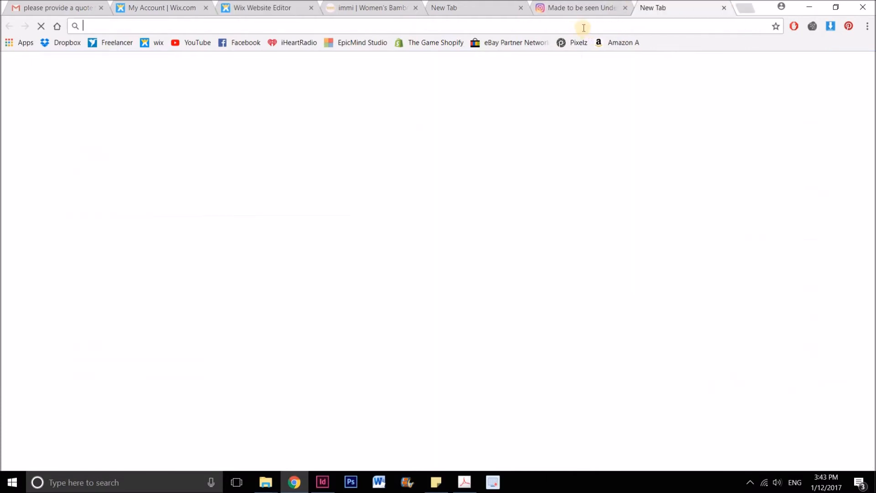
pyautogui.click(239, 43)
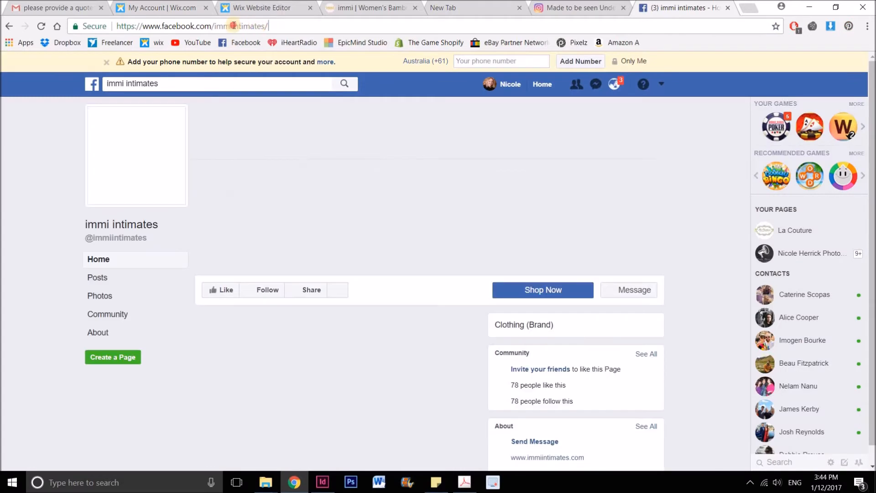
pyautogui.moveTo(269, 26); pyautogui.dragTo(215, 24)
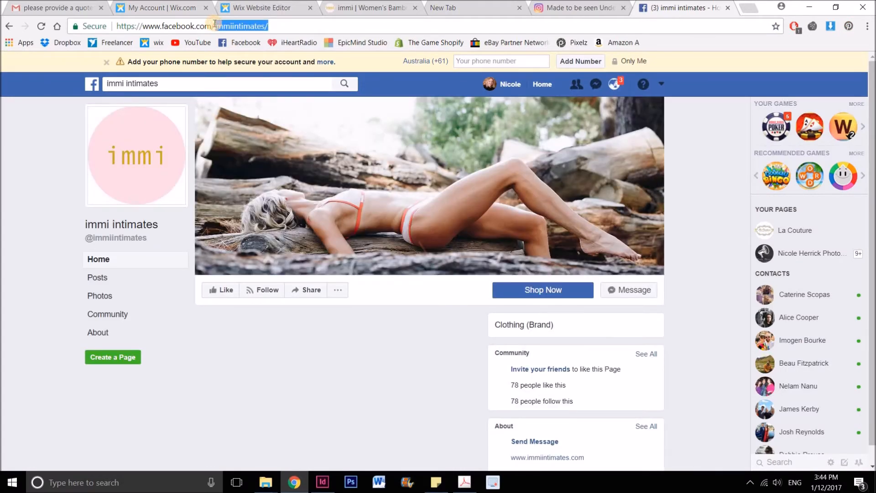
pyautogui.click(273, 8)
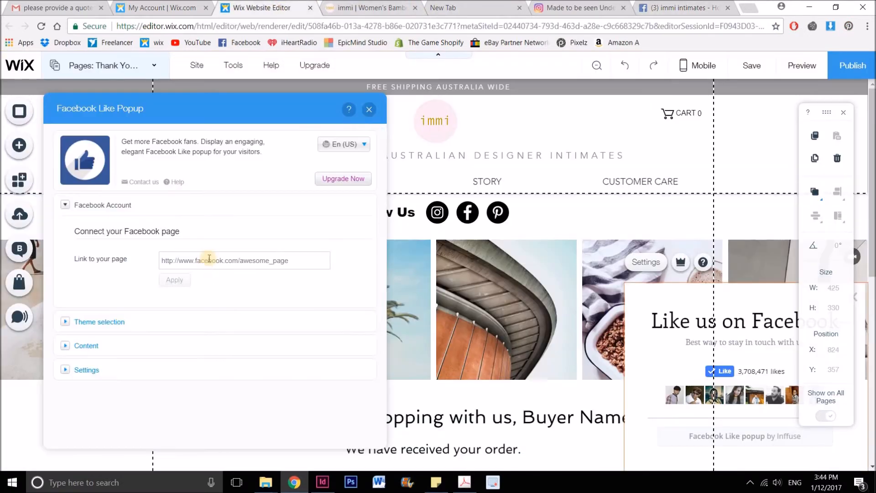
pyautogui.click(279, 260)
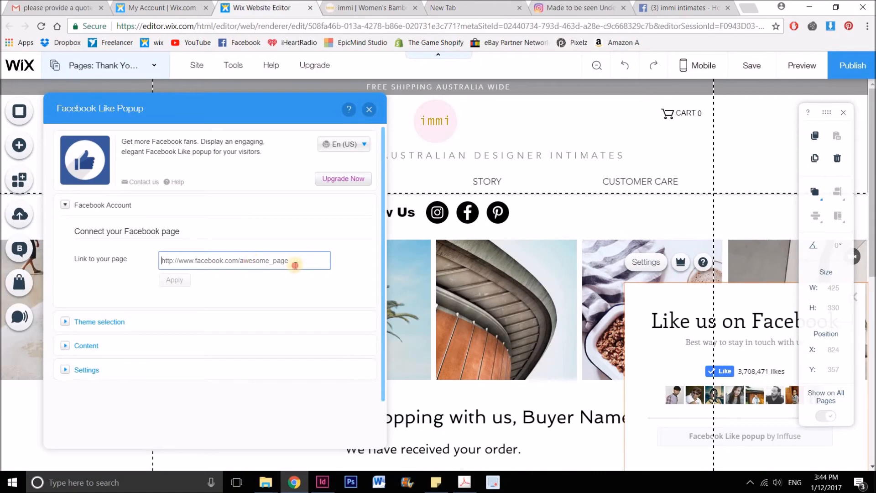
pyautogui.click(666, 8)
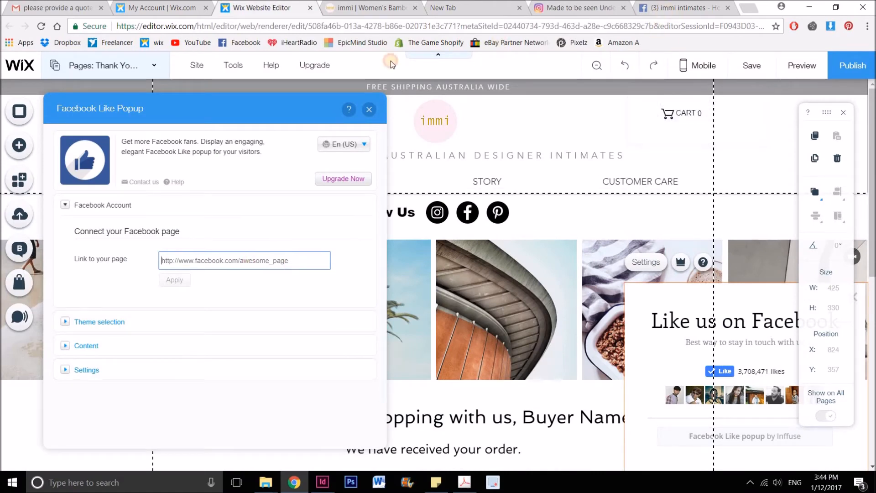
pyautogui.moveTo(293, 27); pyautogui.dragTo(33, 29)
pyautogui.hotkey('ctrl', 'c')
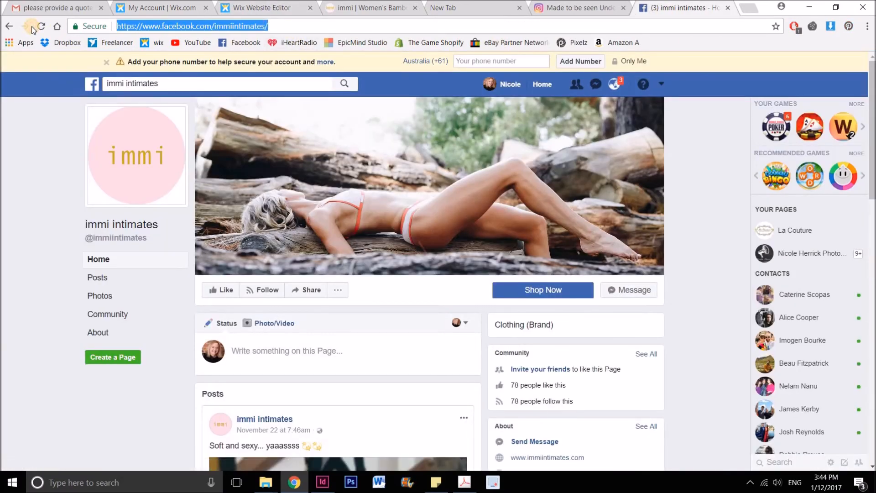
pyautogui.click(238, 8)
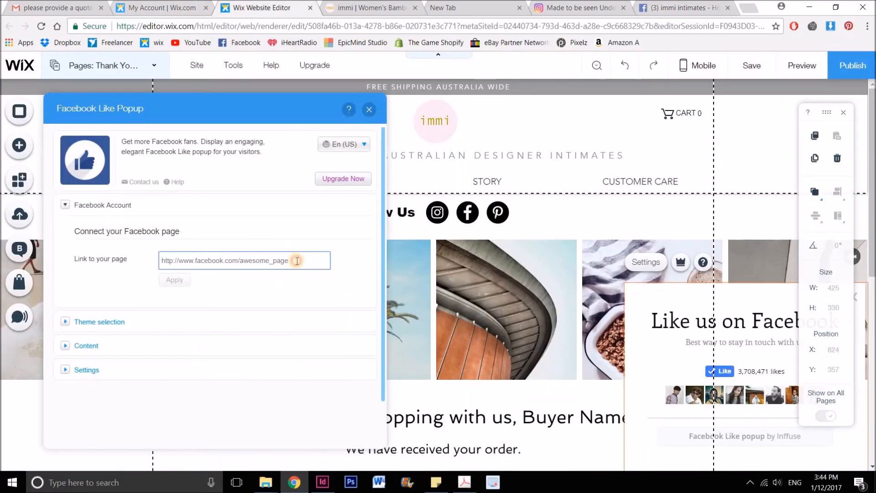
pyautogui.hotkey('ctrl', 'v')
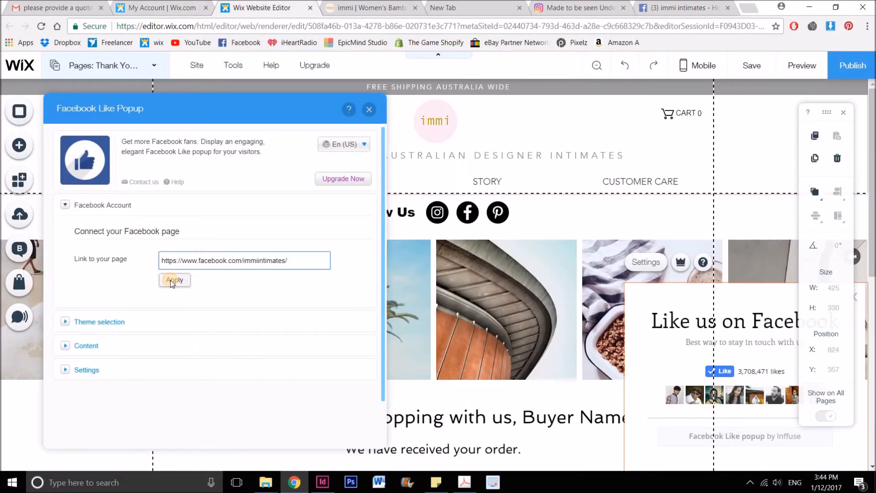
pyautogui.click(172, 280)
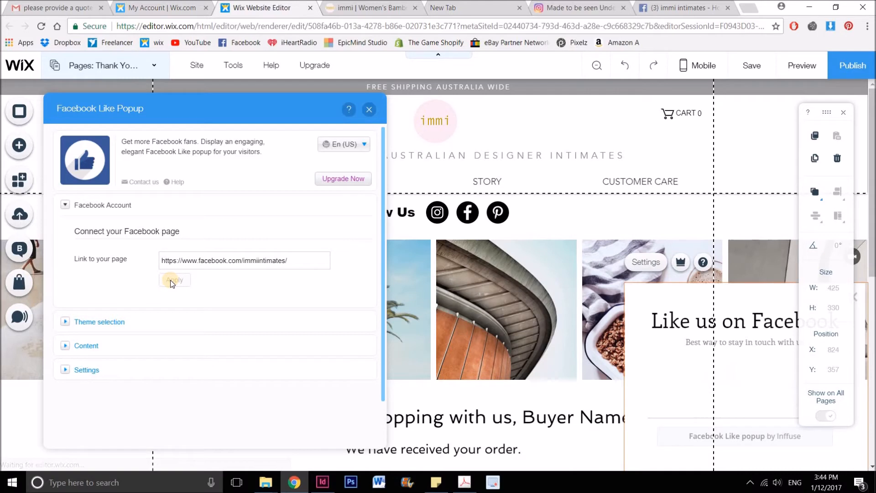
# Review the Facebook Like popup's theme selection, content fields and display settings
pyautogui.click(90, 322)
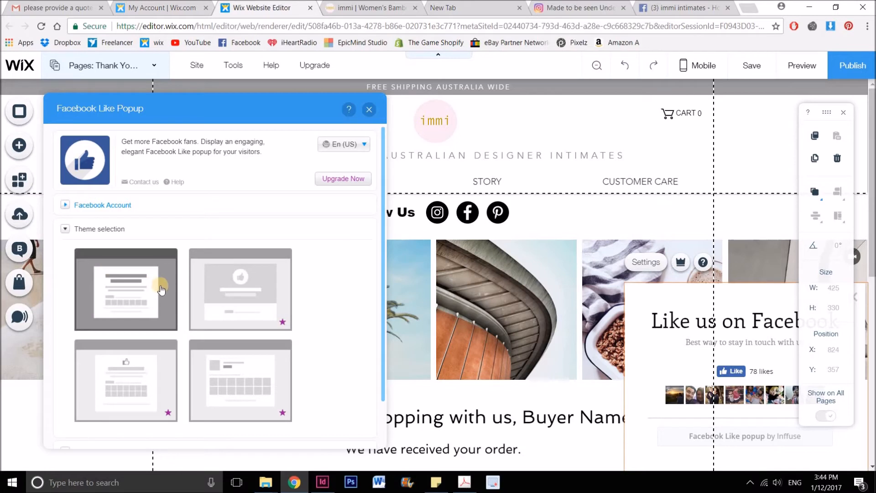
pyautogui.scroll(-1, 160, 285)
pyautogui.click(85, 399)
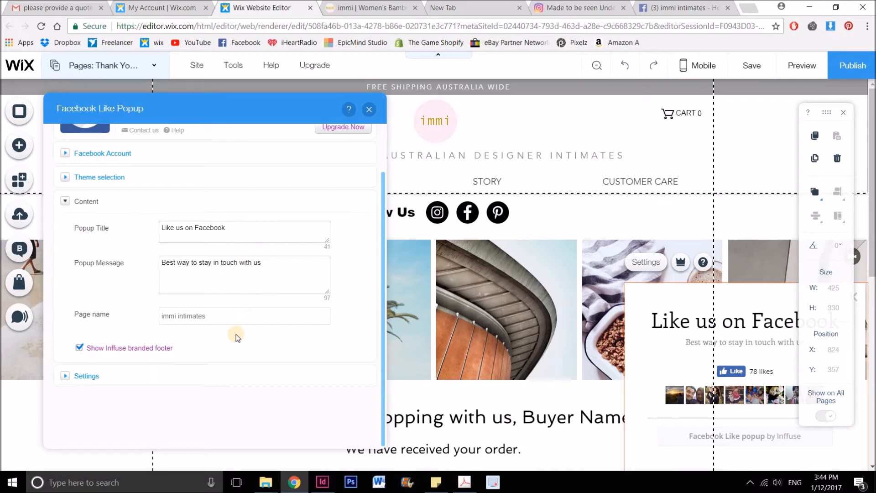
pyautogui.click(93, 377)
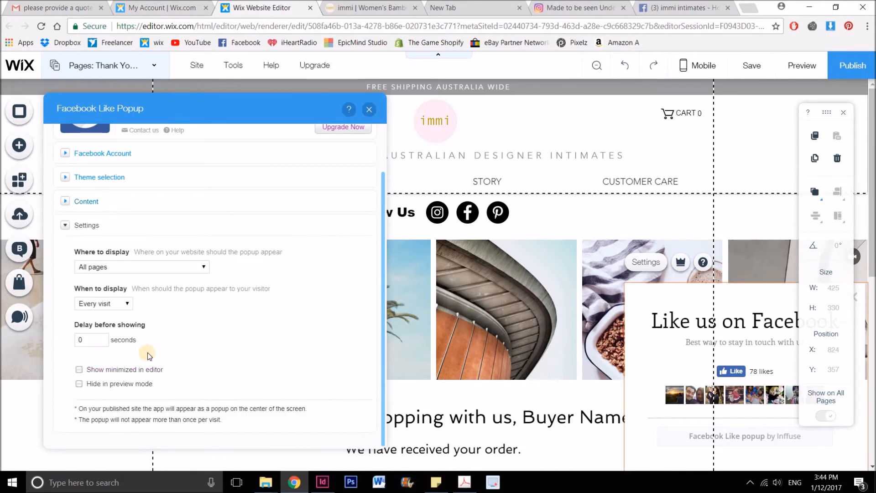
# Set the Facebook Like popup to display on the Thank You Page only and preview the site
pyautogui.click(138, 267)
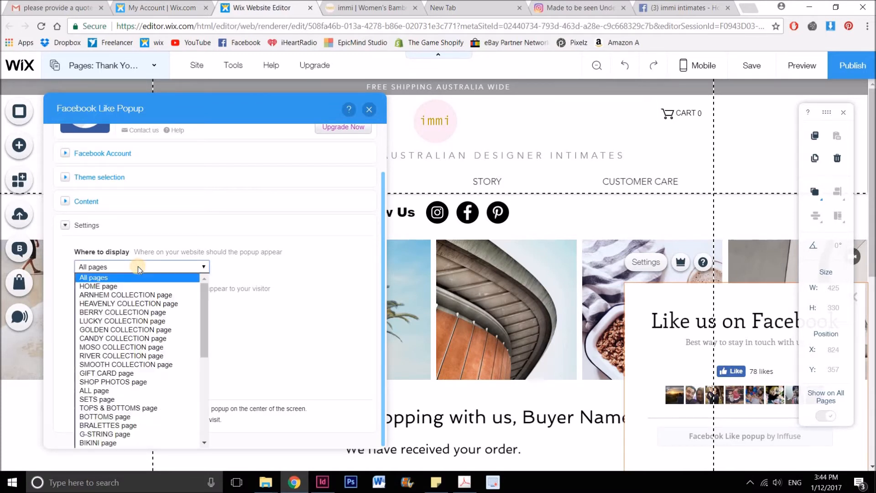
pyautogui.scroll(-10, 141, 349)
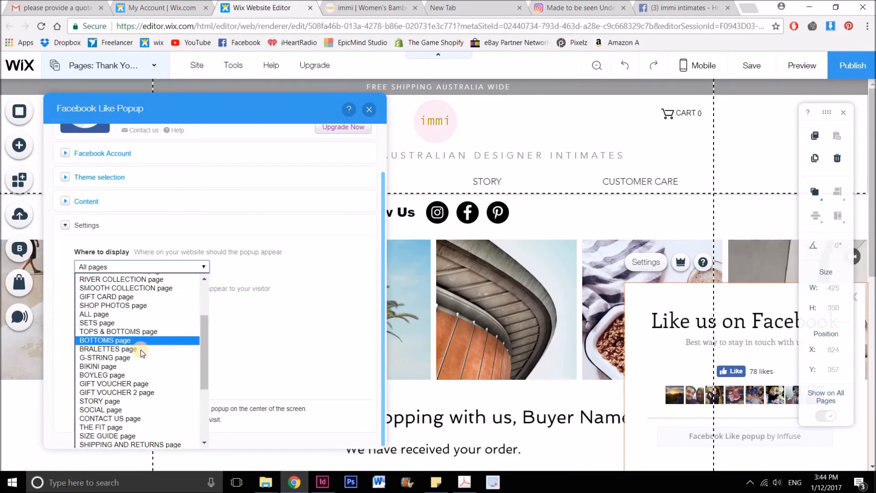
pyautogui.click(133, 408)
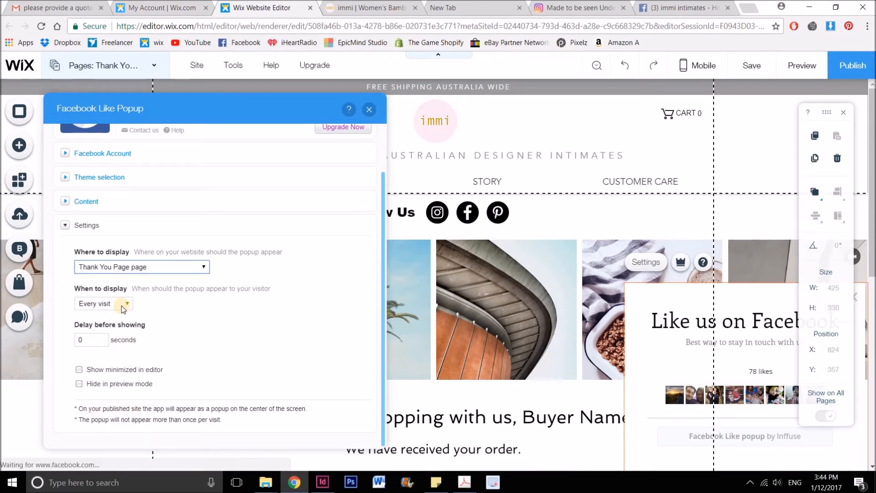
pyautogui.click(91, 340)
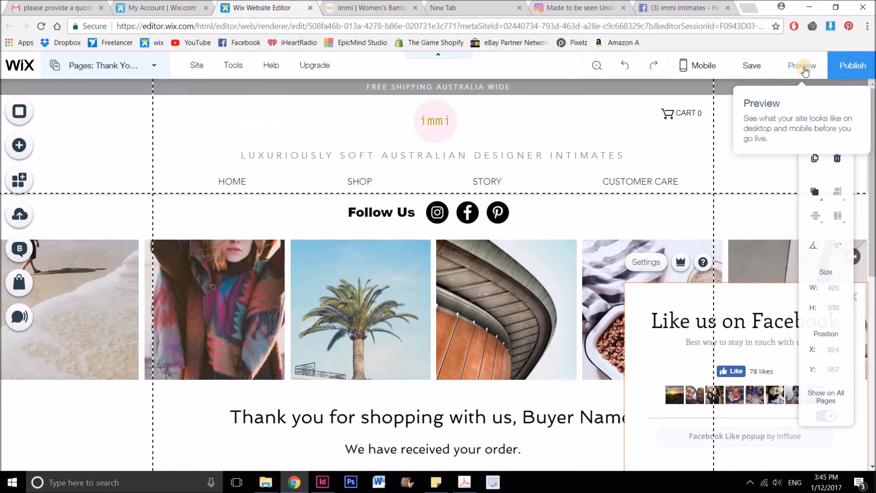
pyautogui.click(803, 68)
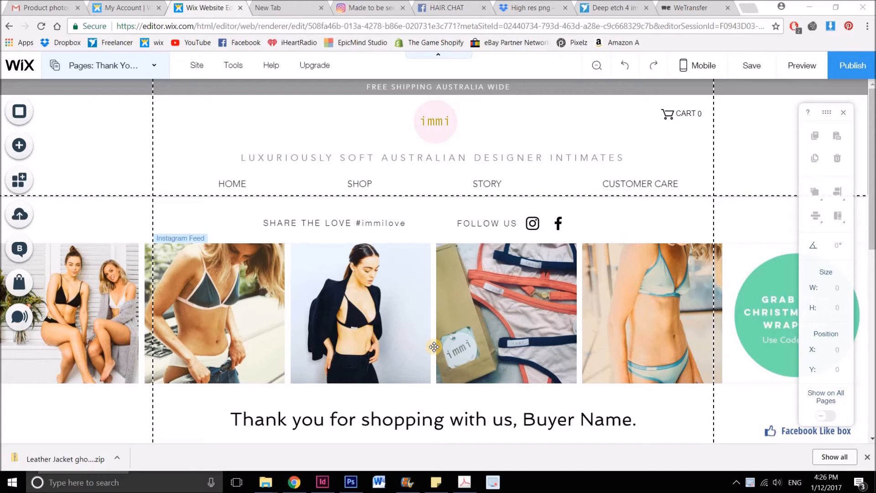
# Search the Wix App Market for "poll" and add the Poll app by POWr to the site
pyautogui.click(19, 180)
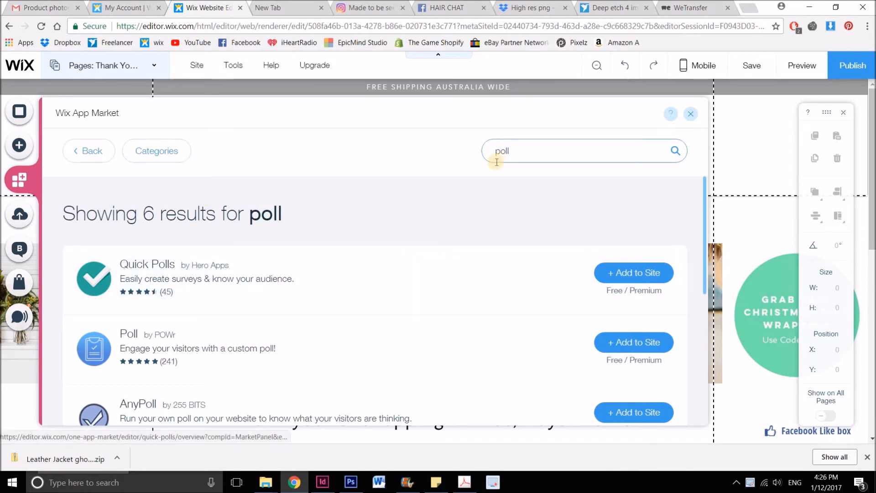
pyautogui.scroll(-3, 319, 260)
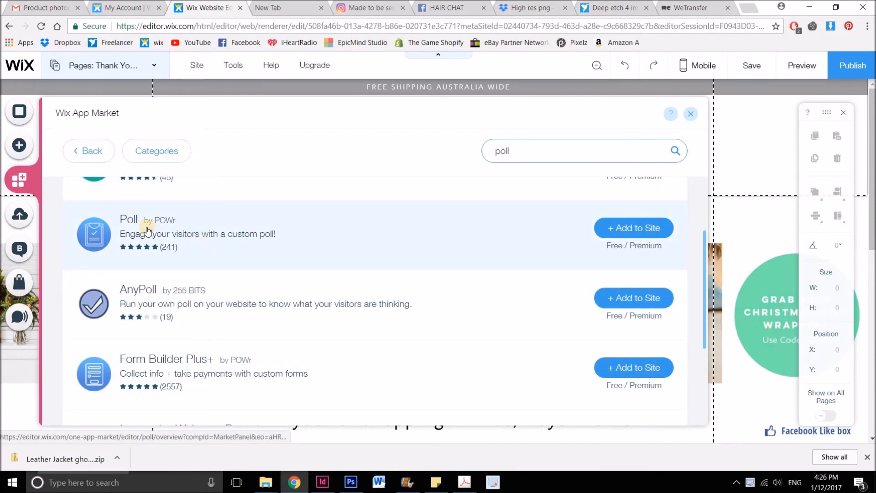
pyautogui.click(174, 226)
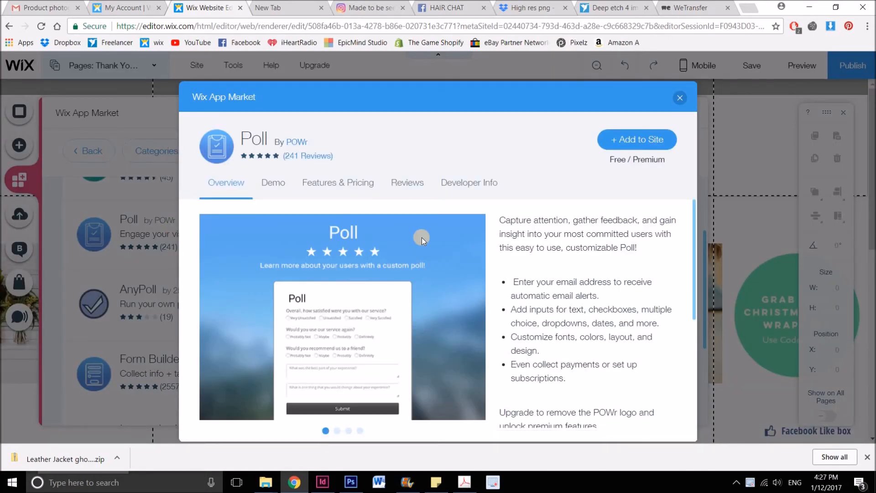
pyautogui.click(618, 142)
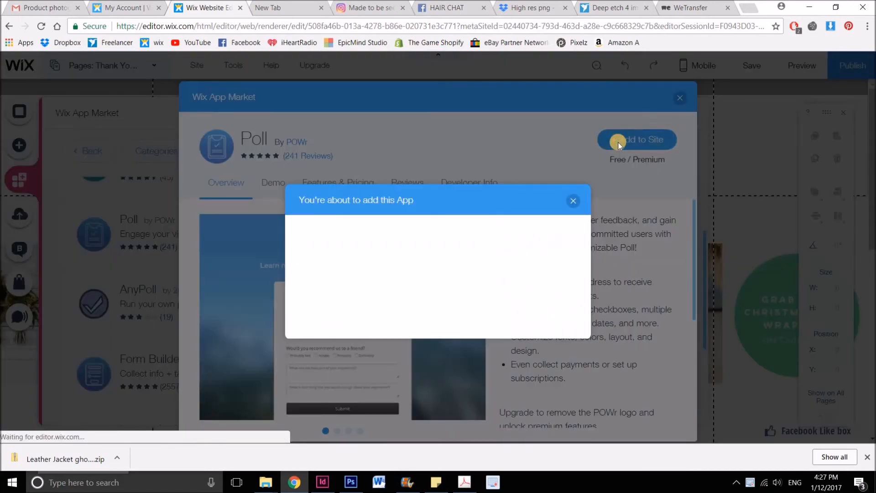
pyautogui.click(558, 288)
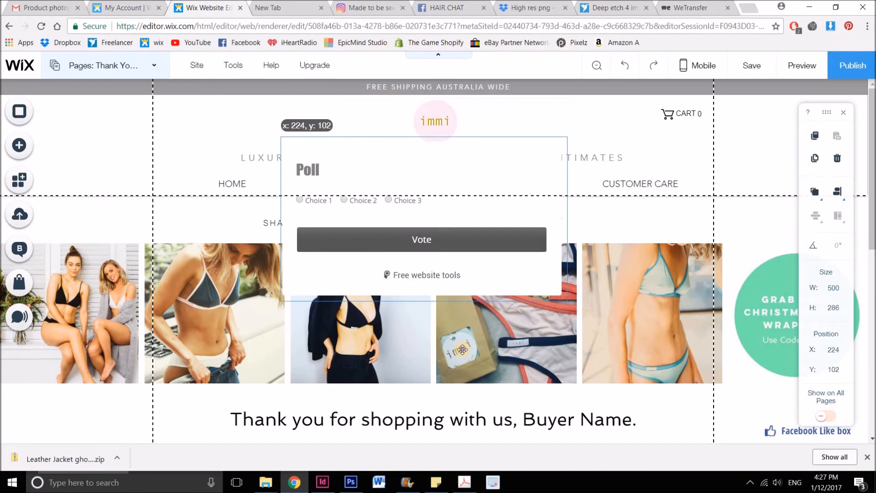
# Move the poll down the Thank You Page into the space below the Continue Shopping link
pyautogui.moveTo(462, 349); pyautogui.dragTo(462, 356)
pyautogui.scroll(-5, 462, 354)
pyautogui.scroll(-4, 462, 355)
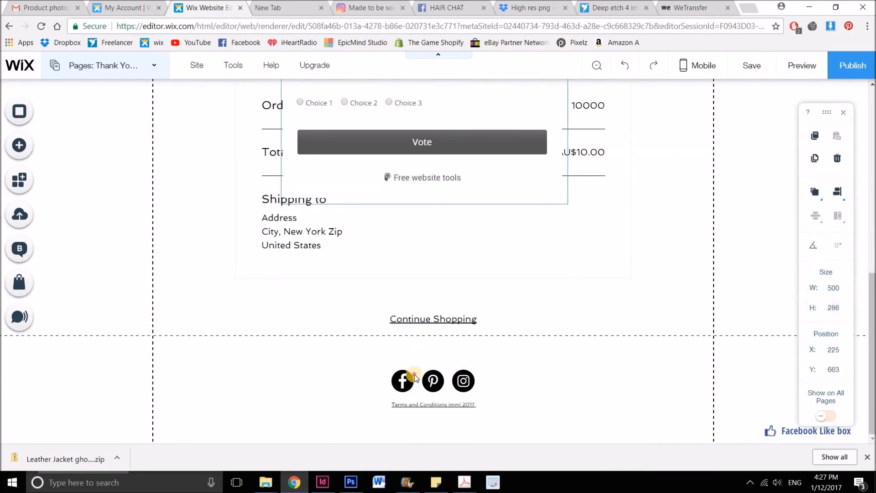
pyautogui.moveTo(414, 377); pyautogui.dragTo(424, 417)
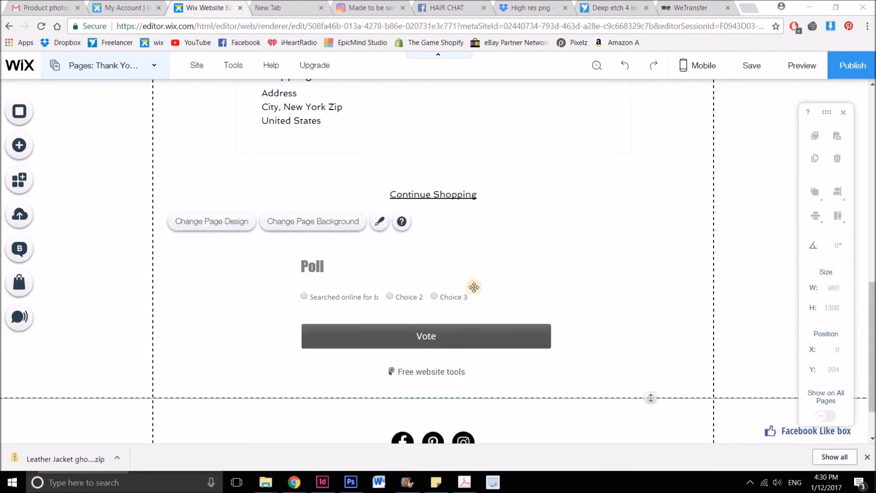
# Open the poll's settings and set its title to "How did you hear about us?"
pyautogui.click(422, 287)
pyautogui.click(311, 212)
pyautogui.moveTo(552, 108); pyautogui.dragTo(581, 96)
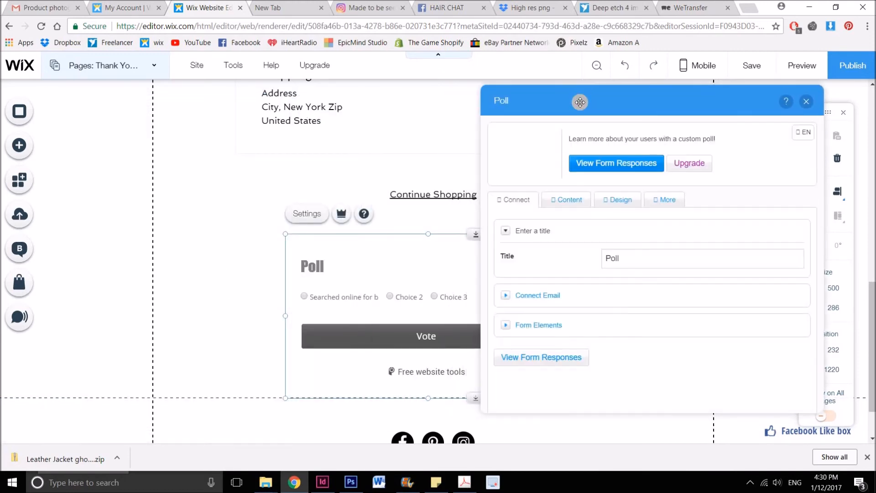
pyautogui.click(636, 264)
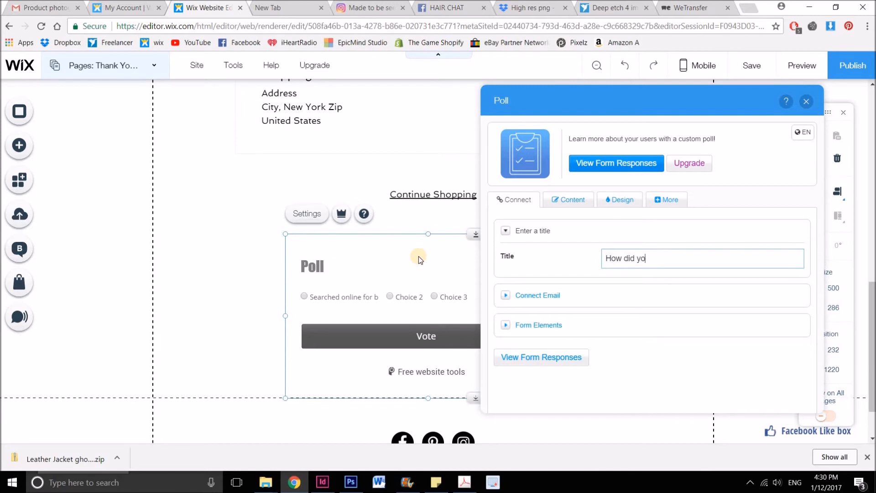
pyautogui.write('How did you hear about us?')
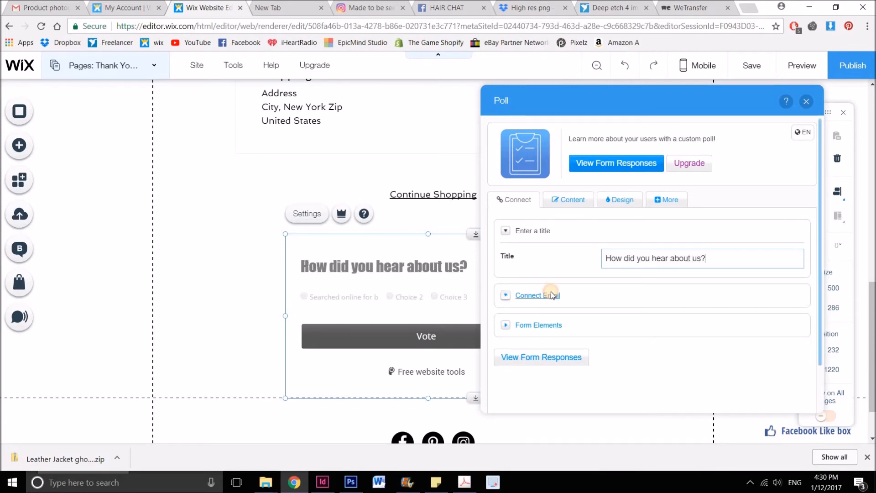
# Rename the first two options of the poll's Multiple Choice element as Google Search and Instagram
pyautogui.click(549, 295)
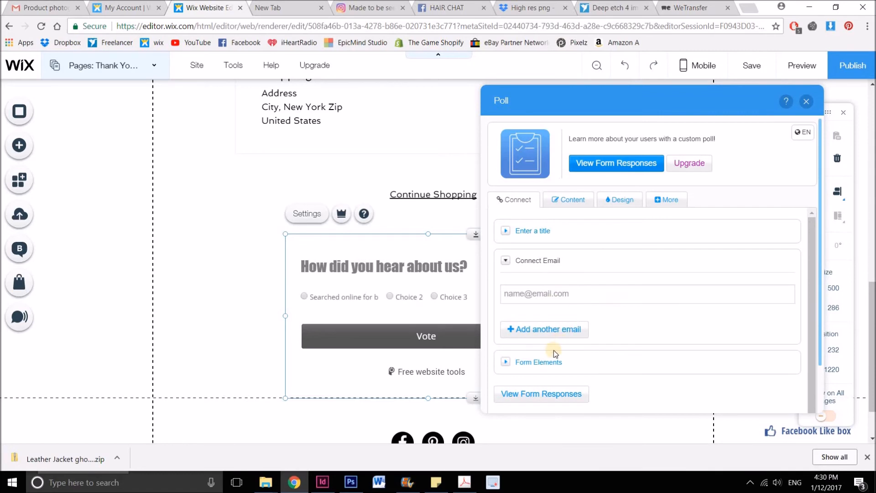
pyautogui.click(533, 362)
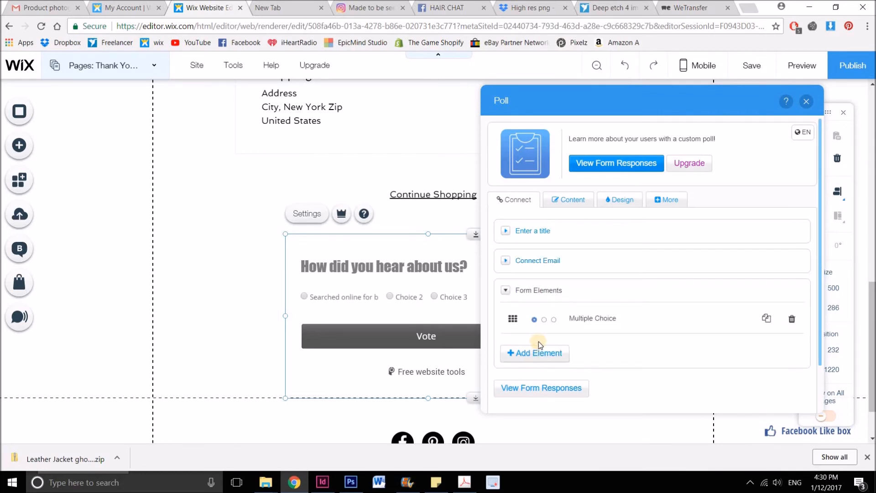
pyautogui.click(592, 319)
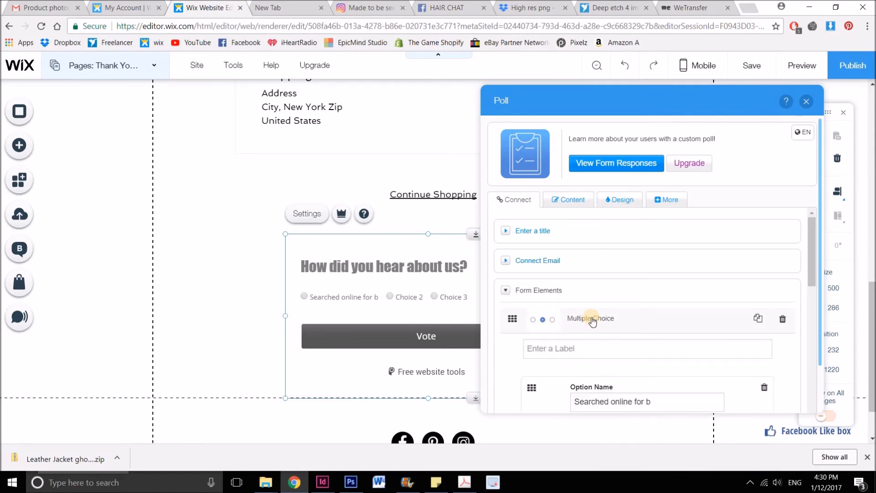
pyautogui.scroll(-1, 570, 297)
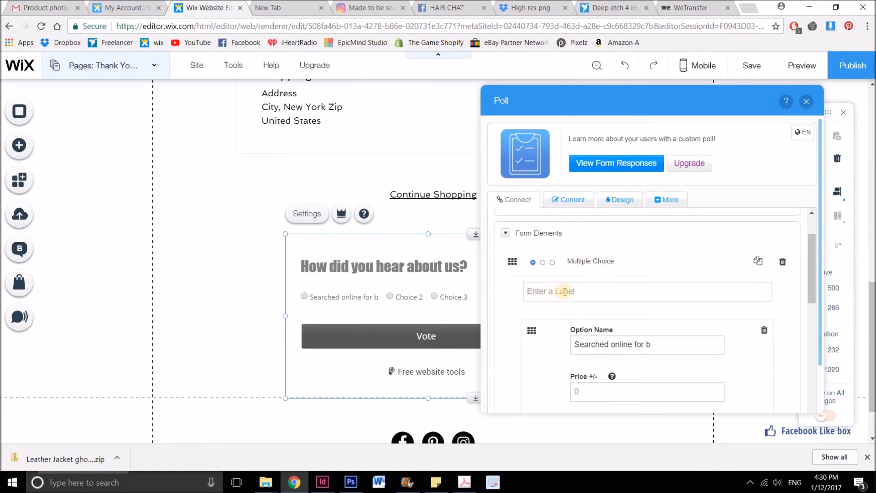
pyautogui.click(671, 345)
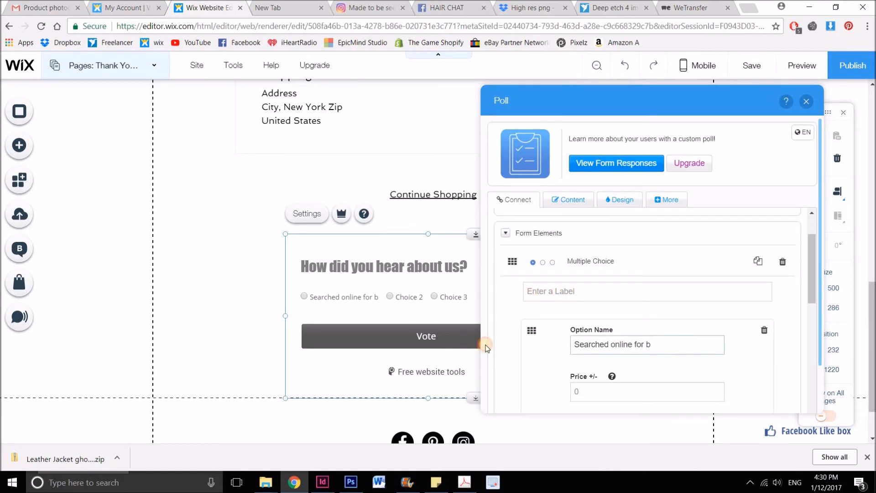
pyautogui.hotkey('ctrl', 'a')
pyautogui.press('BackSpace')
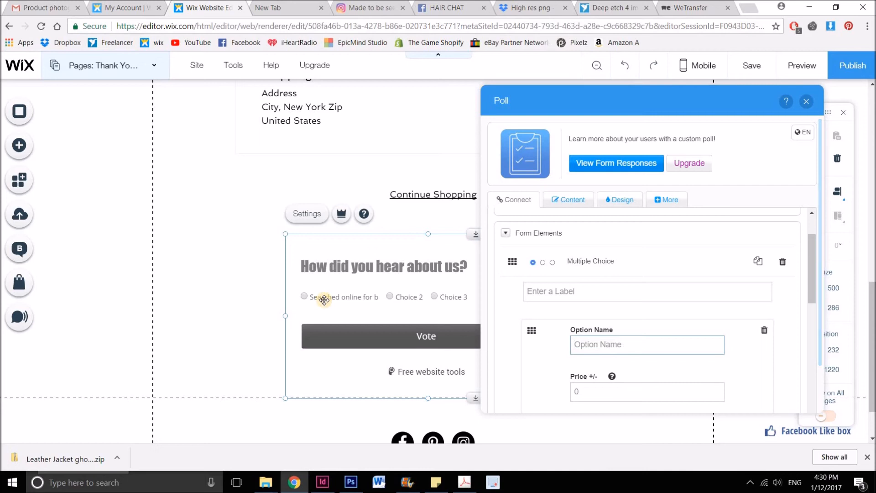
pyautogui.click(615, 345)
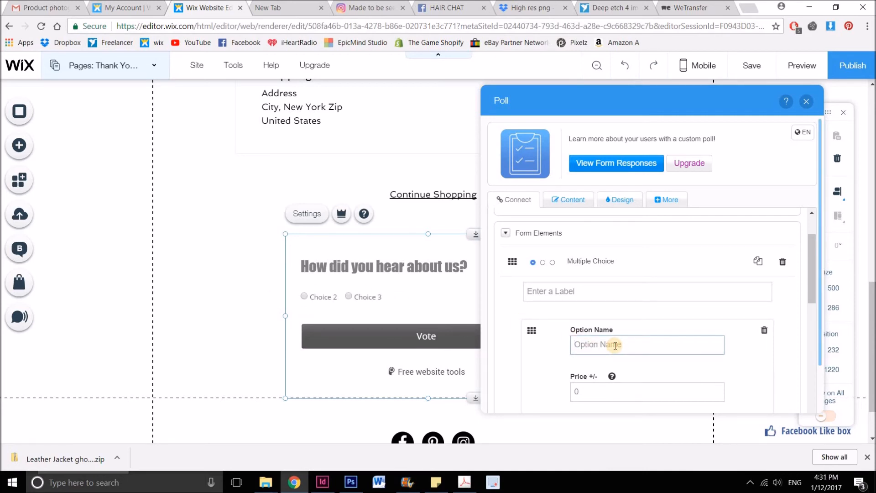
pyautogui.write('Google Search')
pyautogui.press('Tab')
pyautogui.press('BackSpace')
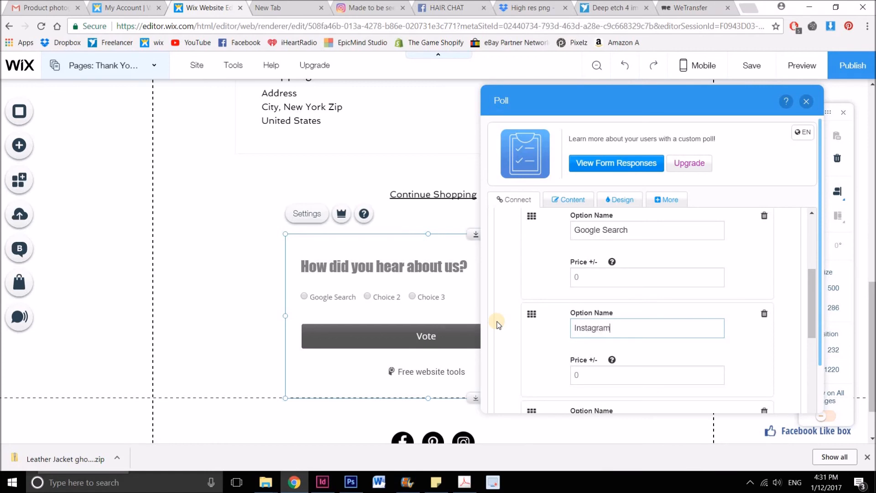
# Rename the third multiple-choice option of the poll as Facebook
pyautogui.scroll(-2, 587, 344)
pyautogui.click(597, 312)
pyautogui.click(343, 304)
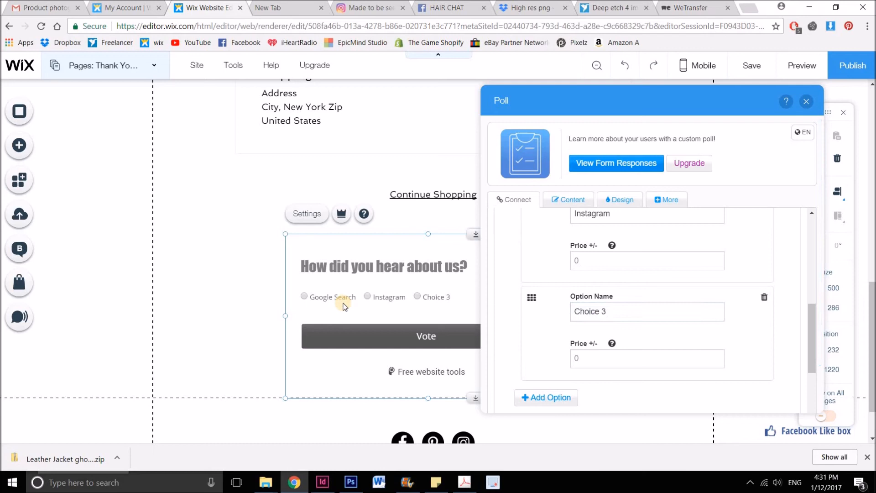
pyautogui.click(605, 311)
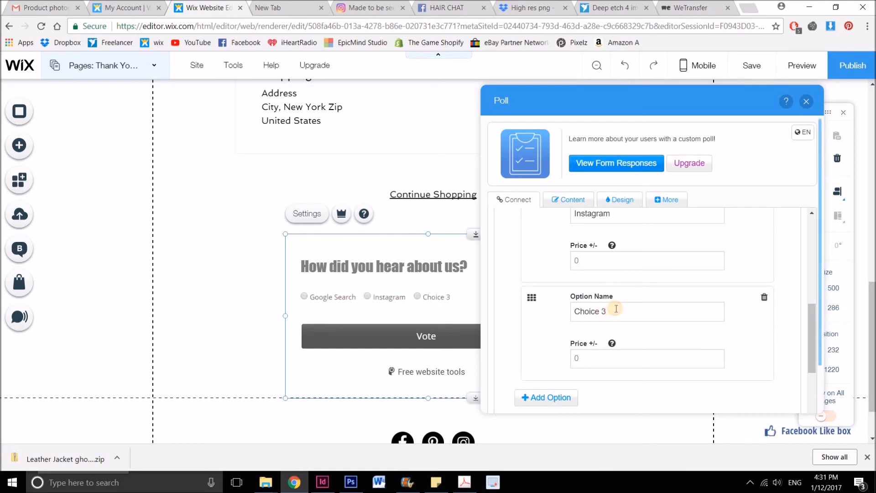
pyautogui.hotkey('ctrl', 'a')
pyautogui.write('Fa')
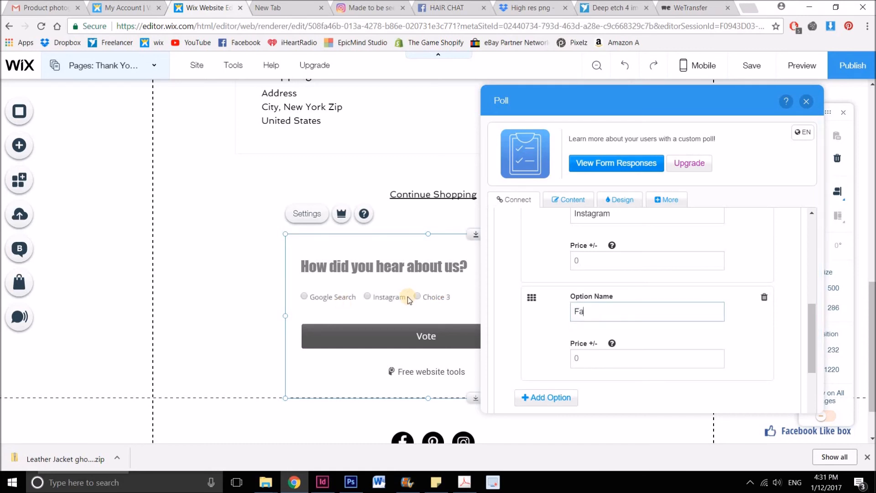
pyautogui.write('cebook')
# Add a fourth option named Friend to the poll's multiple-choice element
pyautogui.click(547, 402)
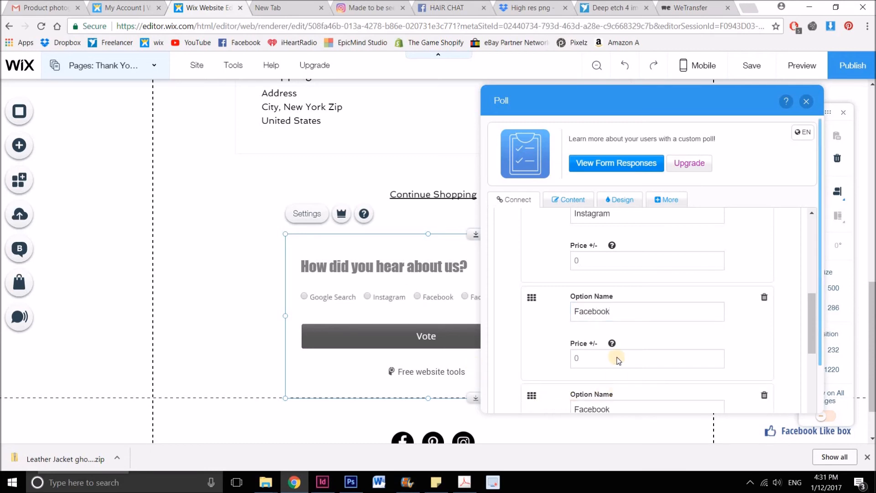
pyautogui.scroll(-2, 618, 359)
pyautogui.moveTo(622, 294); pyautogui.dragTo(387, 256)
pyautogui.write('F')
pyautogui.click(597, 289)
pyautogui.write('riend')
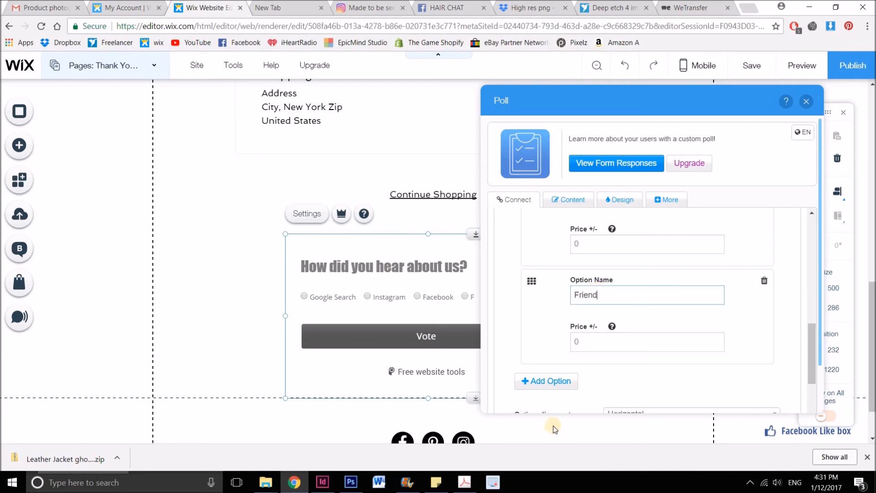
# Add a fifth option named Other to the poll and collapse the Multiple Choice element
pyautogui.click(547, 381)
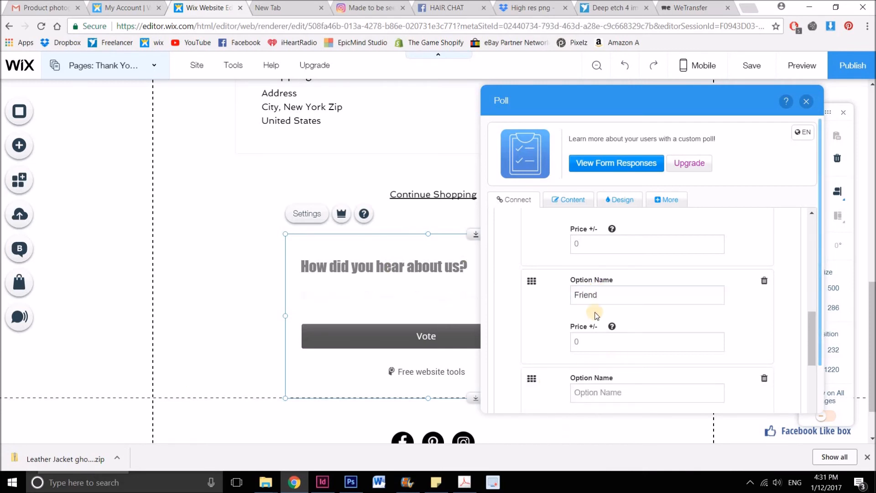
pyautogui.scroll(-2, 593, 285)
pyautogui.click(592, 279)
pyautogui.write('O')
pyautogui.click(675, 338)
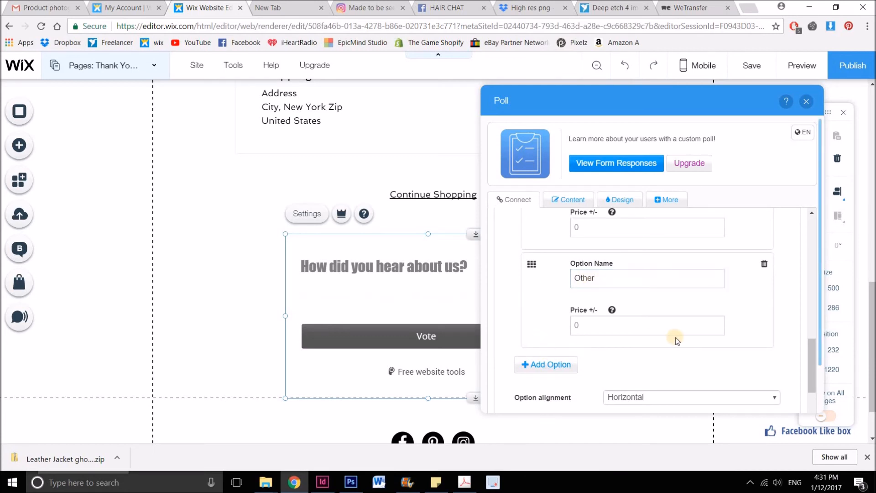
pyautogui.scroll(10, 710, 322)
pyautogui.click(712, 323)
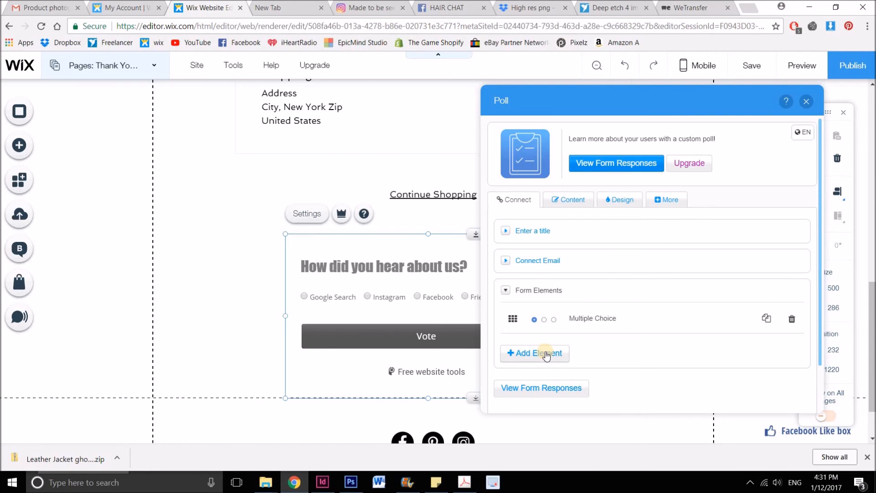
# Add a Text Box element to the poll and label it Other
pyautogui.click(546, 353)
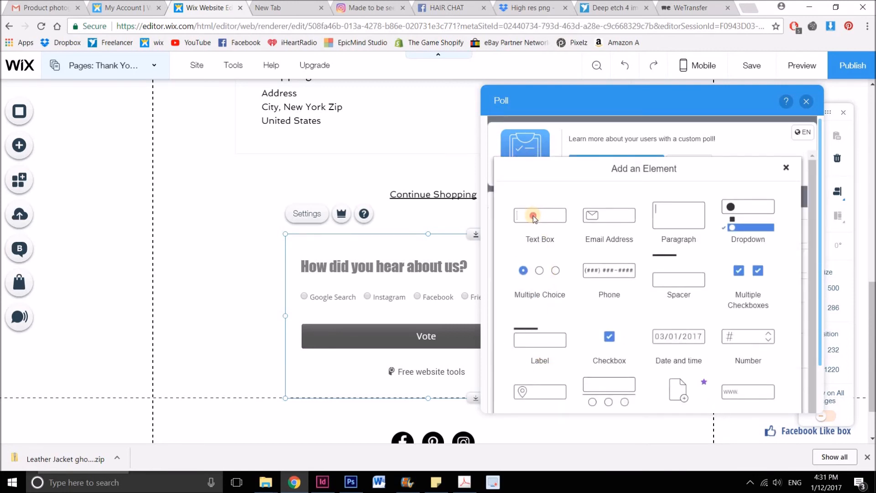
pyautogui.click(533, 216)
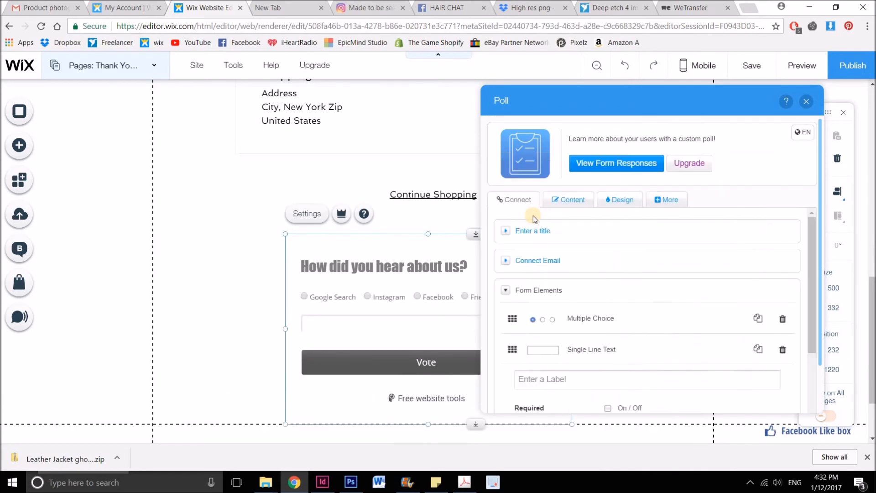
pyautogui.scroll(-3, 543, 278)
pyautogui.click(540, 265)
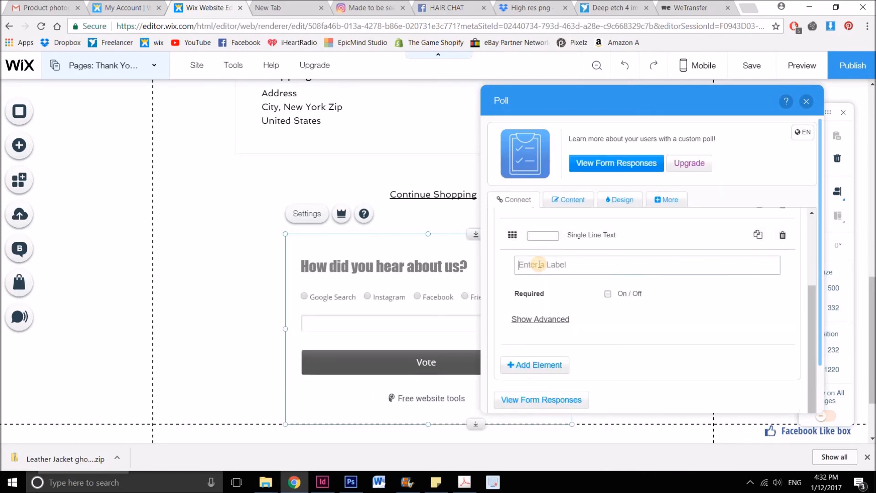
pyautogui.write('Other')
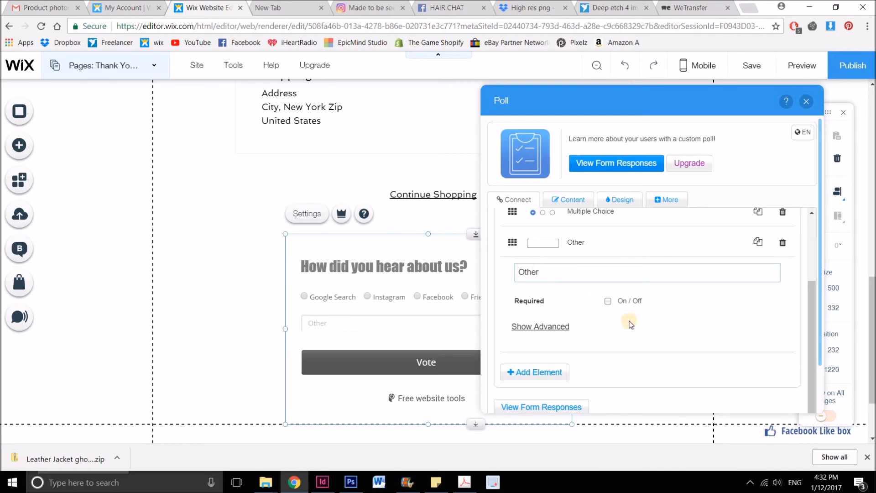
# Turn on the advanced Half width option for the poll's Other text box
pyautogui.click(545, 331)
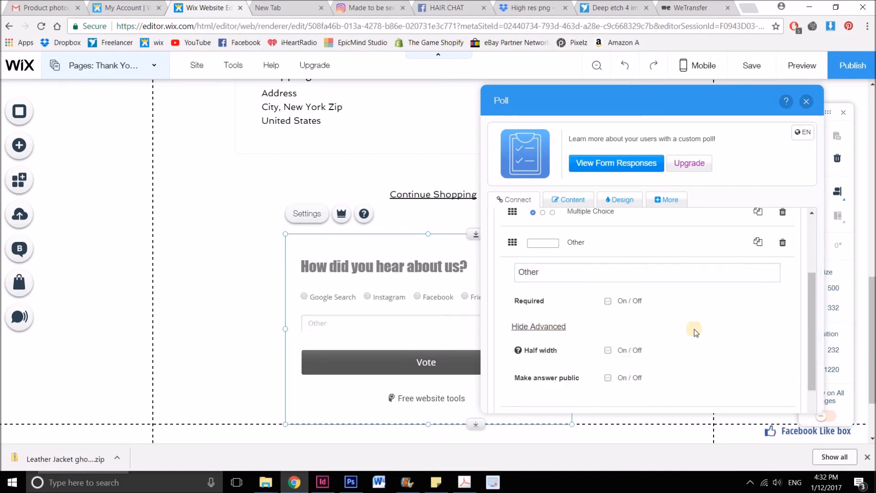
pyautogui.click(608, 352)
pyautogui.click(607, 352)
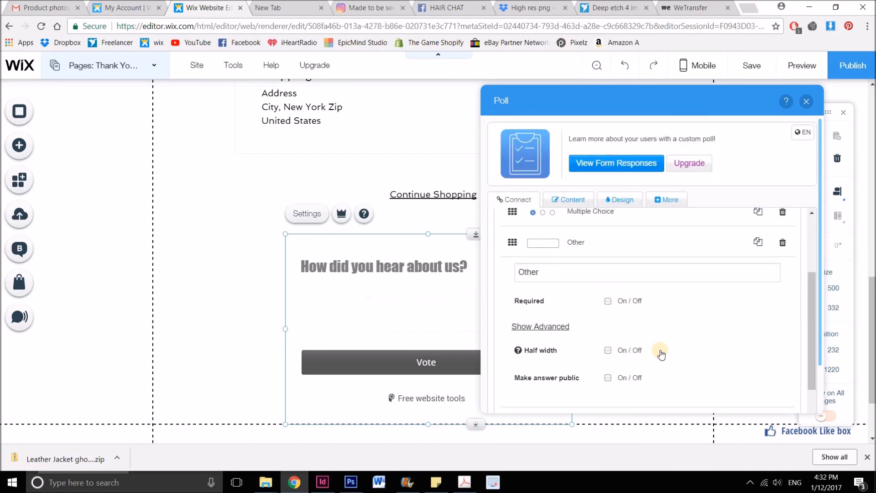
pyautogui.click(607, 351)
pyautogui.scroll(-2, 565, 322)
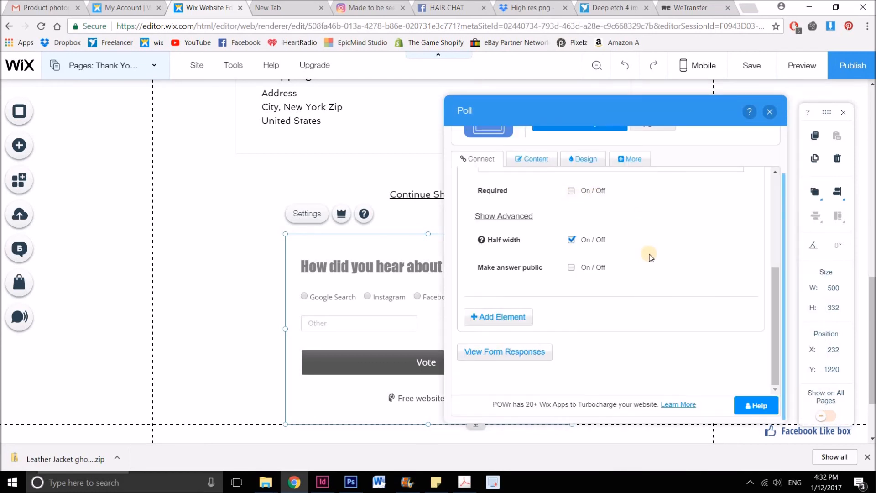
# Set the poll's button text to Submit
pyautogui.scroll(5, 660, 281)
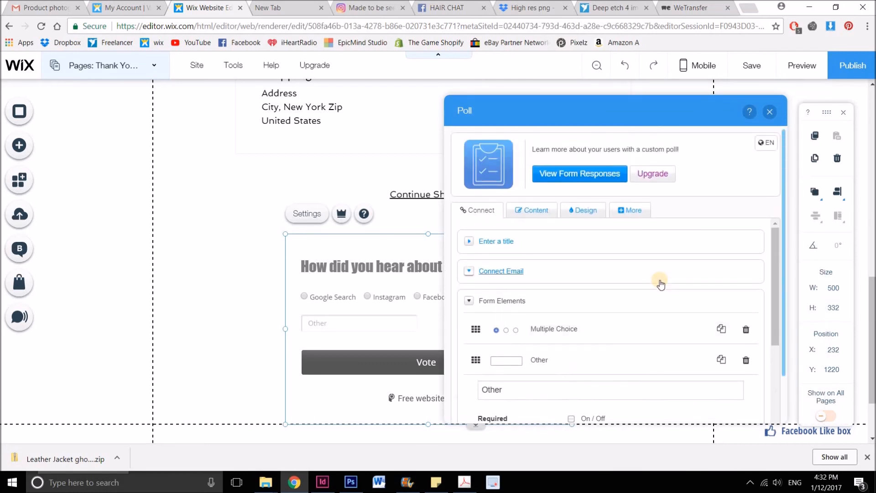
pyautogui.click(525, 210)
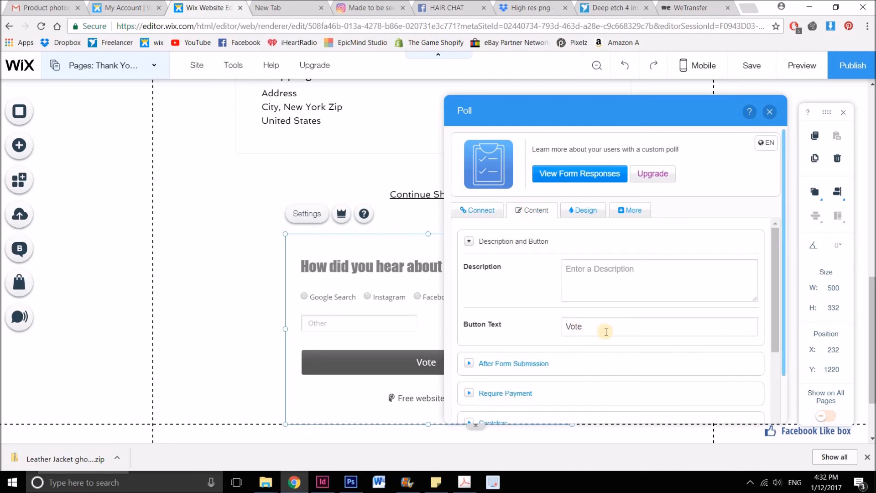
pyautogui.moveTo(597, 328); pyautogui.dragTo(512, 323)
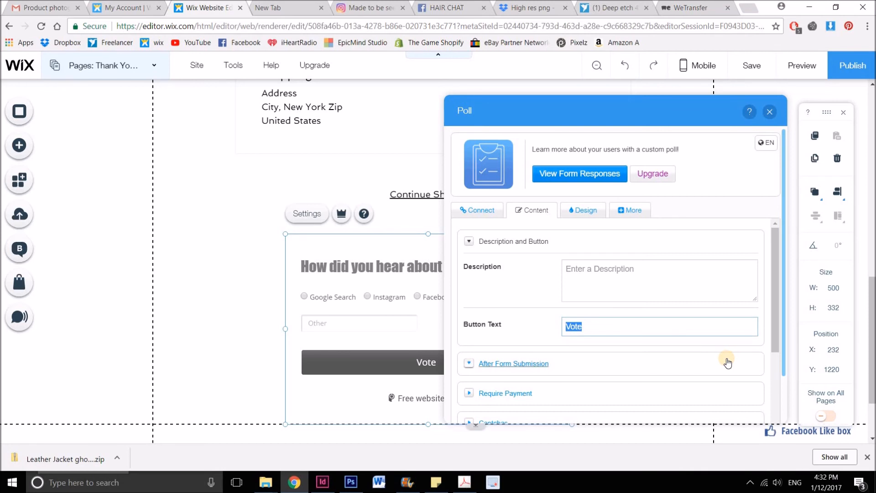
pyautogui.write('Submit')
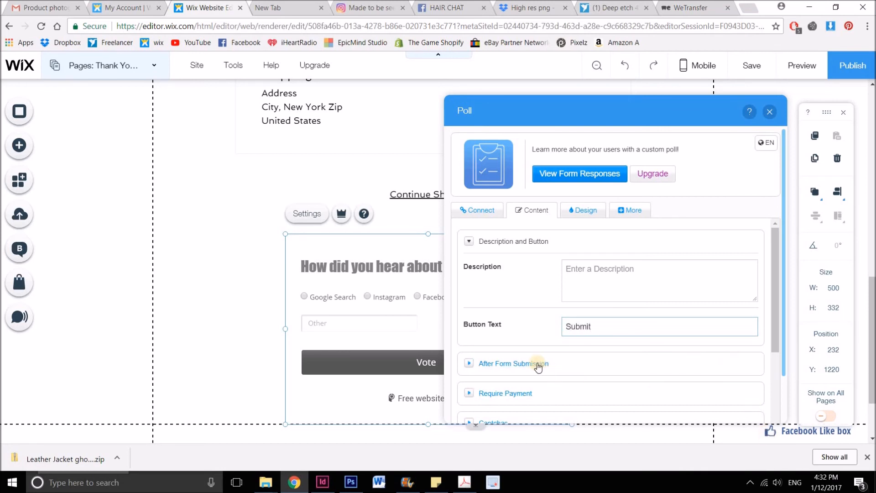
# Examine the poll's After Form Submission options and remaining content sections, and open its design settings
pyautogui.click(537, 362)
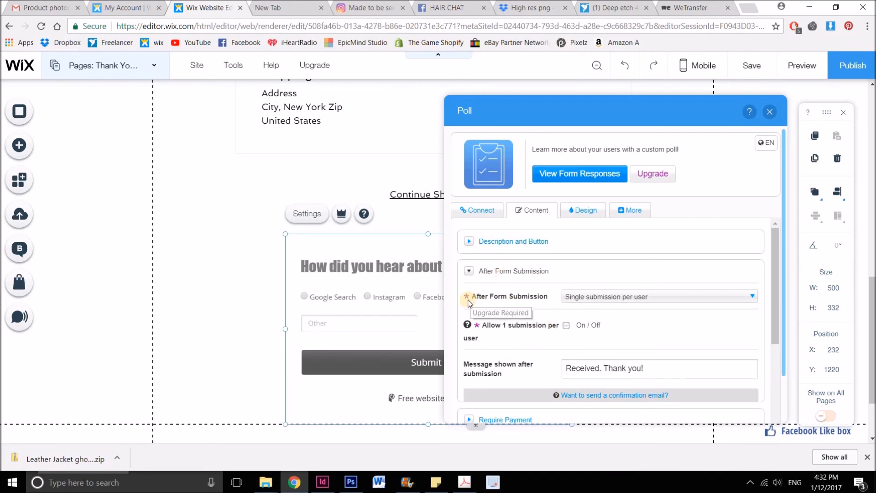
pyautogui.moveTo(483, 329)
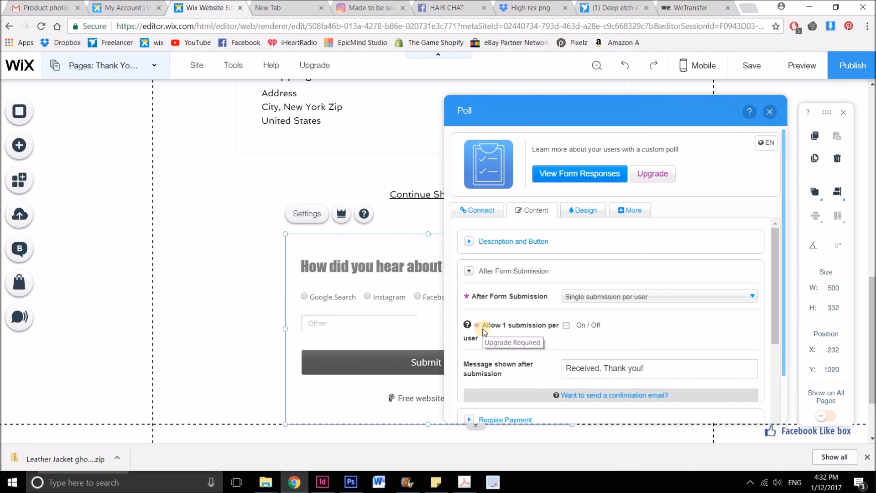
pyautogui.scroll(-3, 517, 328)
pyautogui.click(516, 306)
pyautogui.click(510, 337)
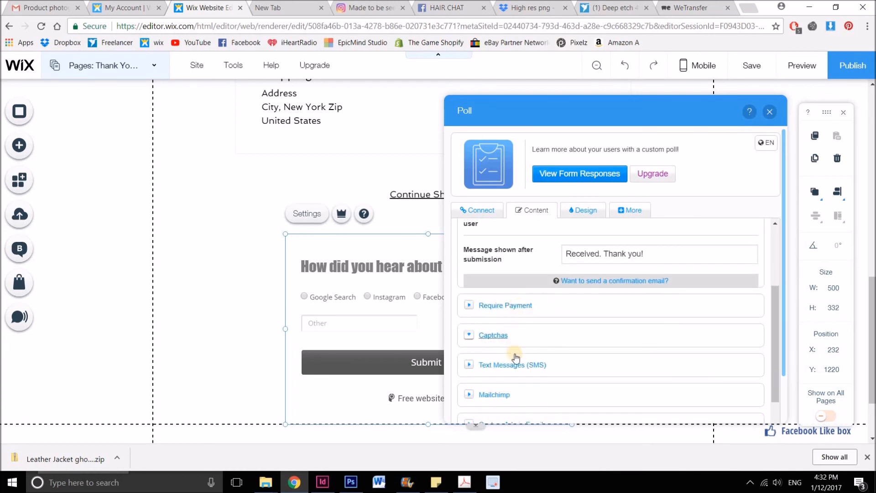
pyautogui.scroll(-1, 518, 374)
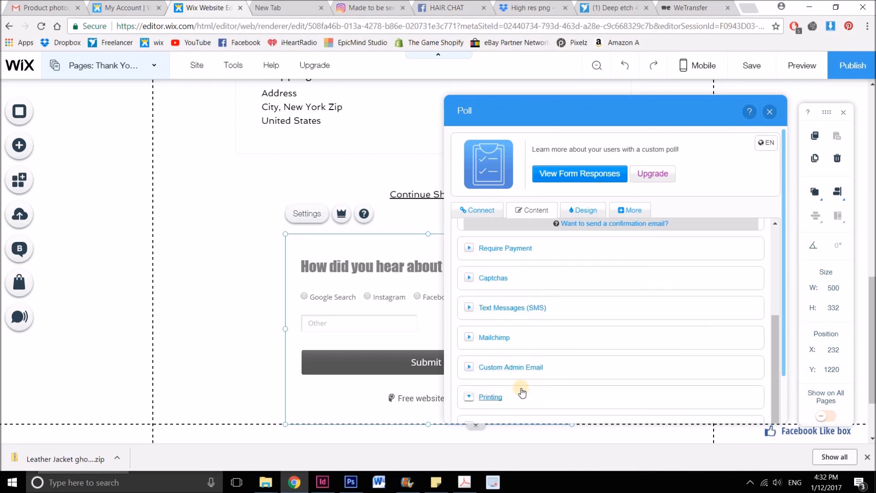
pyautogui.click(583, 209)
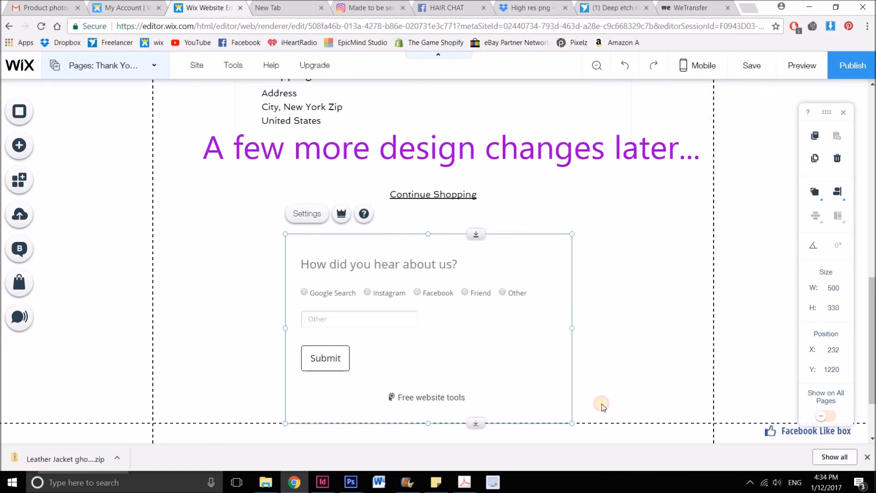
# Deselect the poll and review the Thank You Page layout from the Instagram feed to the poll and order details
pyautogui.click(586, 352)
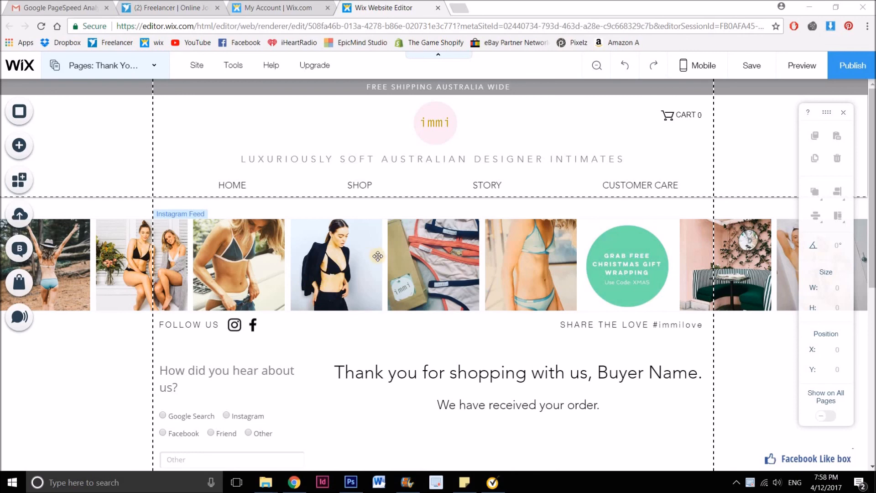
pyautogui.scroll(-3, 377, 253)
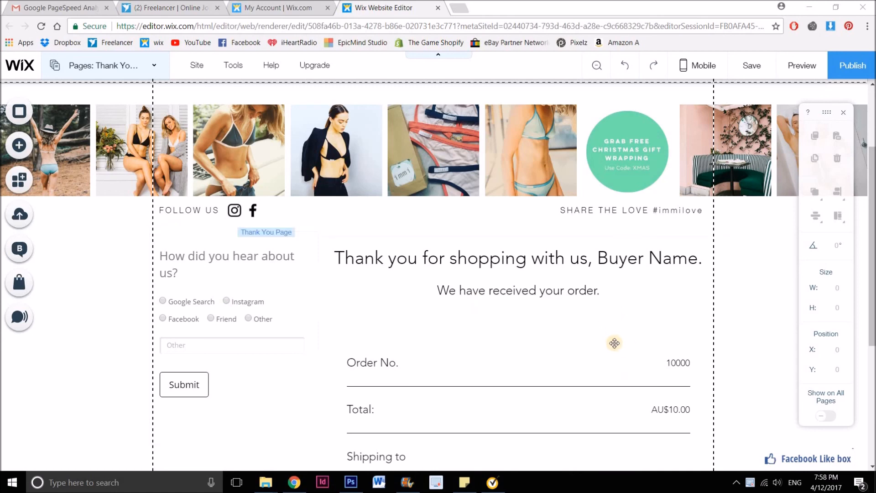
pyautogui.scroll(3, 614, 344)
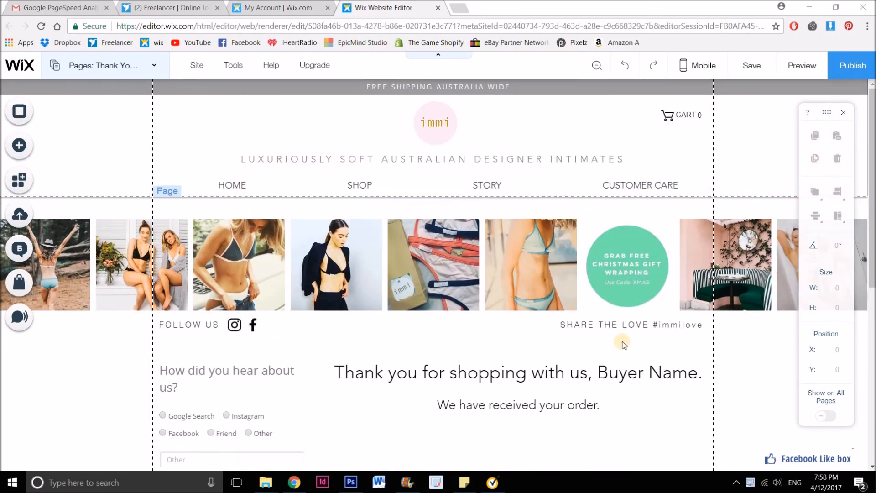
pyautogui.scroll(-1, 615, 345)
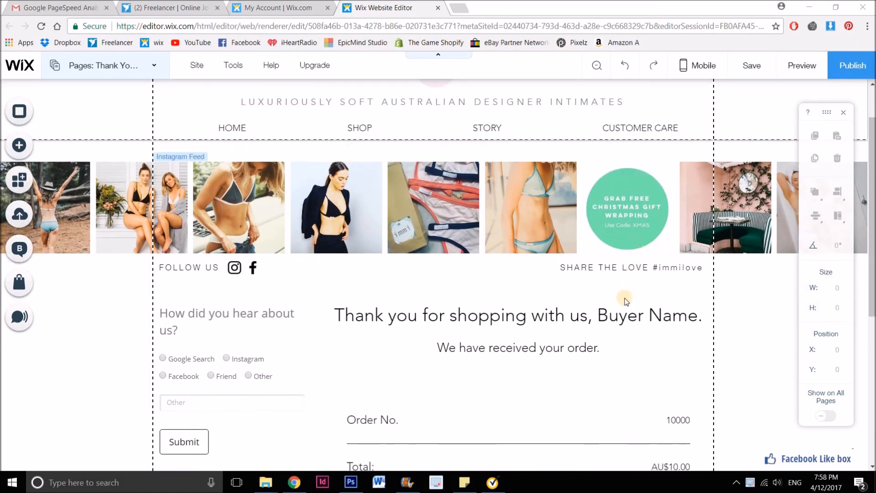